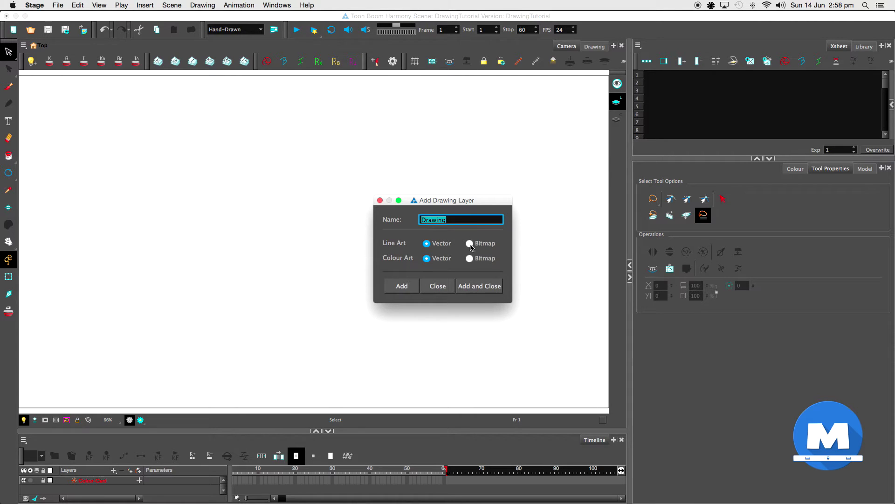
Add a drawing layer named Drawing with line art and colour art set to Bitmap, and select its first frame.
left_click(469, 243)
left_click(470, 258)
left_click(479, 287)
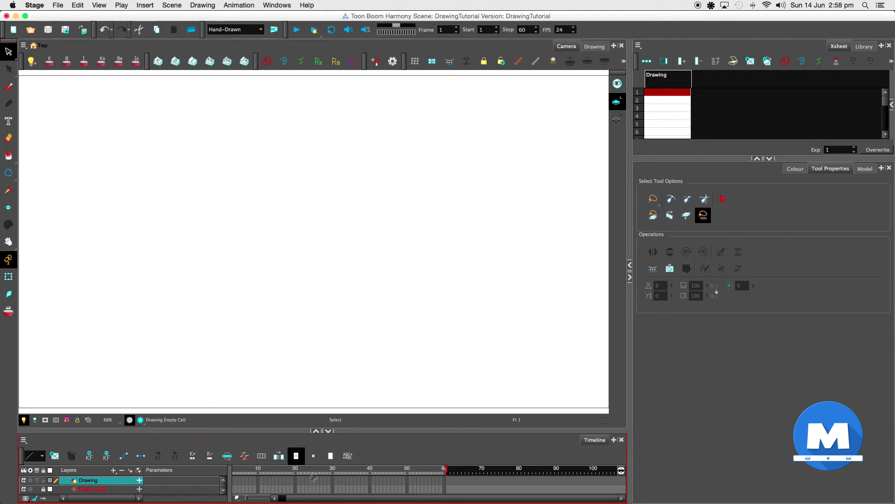
left_click_drag(304, 498, 292, 498)
left_click(235, 482)
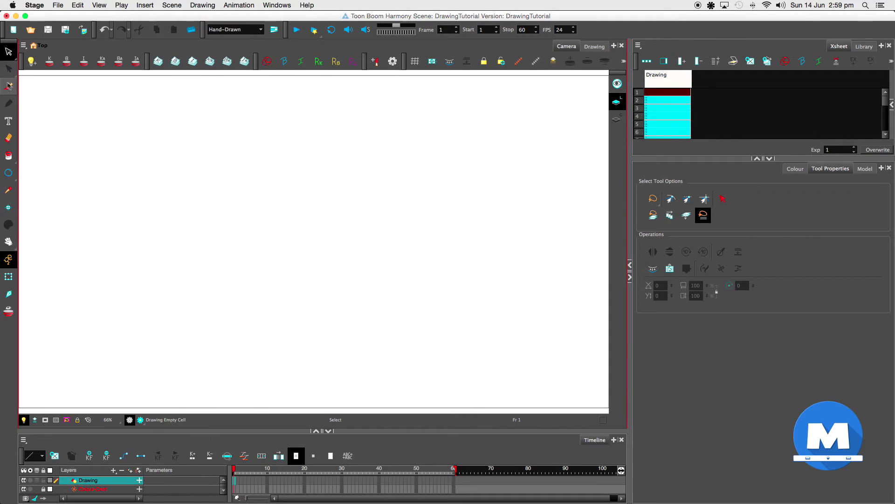
Sketch a rough circle left of the canvas centre with overlapping Brush strokes, using the Soft Lead preset.
left_click(9, 88)
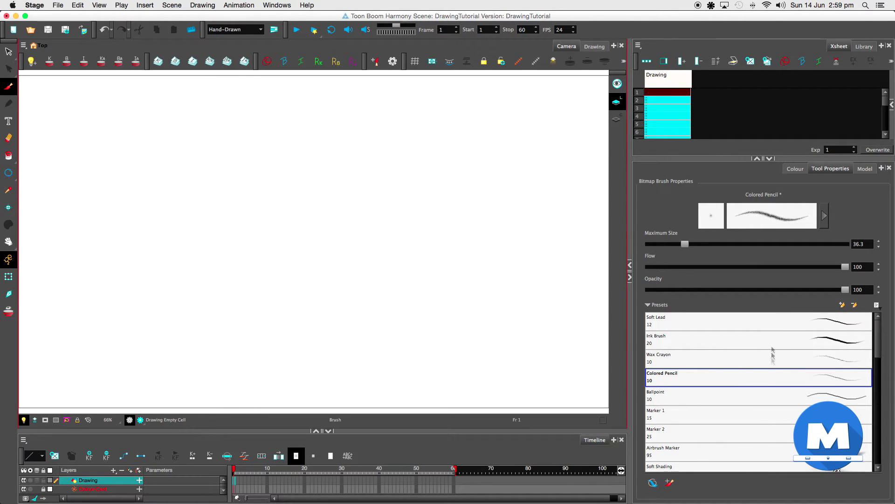
mouse_move(685, 244)
left_mouse_down()
mouse_move(700, 246)
mouse_move(667, 244)
mouse_move(712, 244)
mouse_move(675, 244)
mouse_move(700, 244)
left_mouse_up()
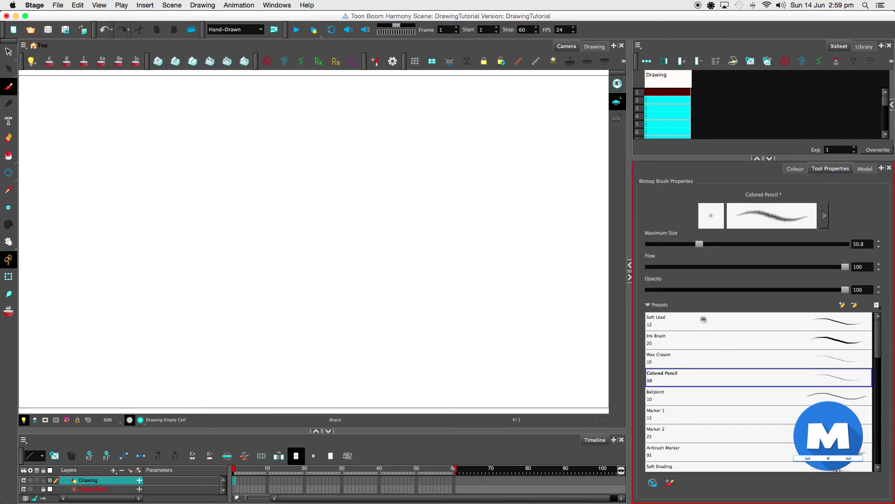
left_click(715, 321)
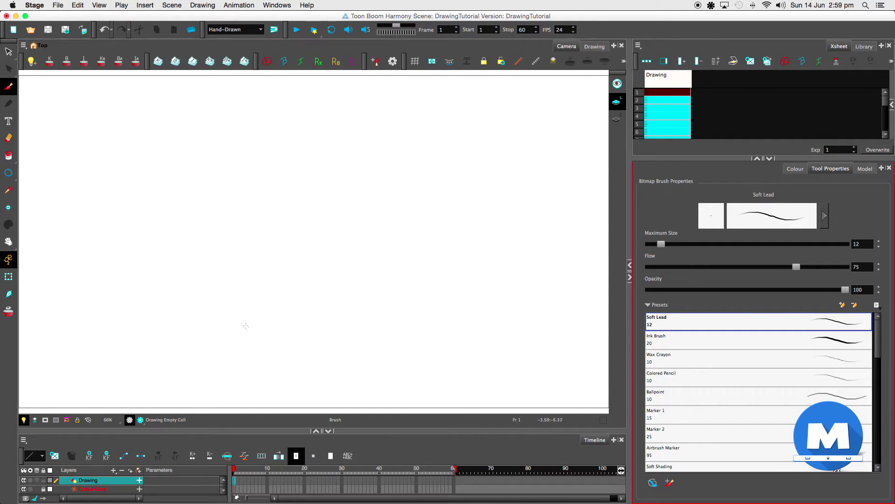
mouse_move(242, 290)
left_mouse_down()
mouse_move(221, 263)
mouse_move(255, 179)
left_mouse_up()
mouse_move(218, 254)
left_mouse_down()
mouse_move(244, 186)
mouse_move(301, 205)
mouse_move(319, 242)
left_mouse_up()
mouse_move(286, 192)
left_mouse_down()
mouse_move(320, 248)
mouse_move(299, 286)
left_mouse_up()
mouse_move(221, 254)
left_mouse_down()
mouse_move(263, 289)
mouse_move(235, 271)
mouse_move(272, 288)
mouse_move(228, 277)
mouse_move(262, 295)
mouse_move(256, 285)
mouse_move(269, 293)
mouse_move(299, 286)
left_mouse_up()
mouse_move(304, 200)
left_mouse_down()
mouse_move(318, 230)
mouse_move(306, 210)
mouse_move(318, 276)
left_mouse_up()
left_click_drag(319, 226, 293, 286)
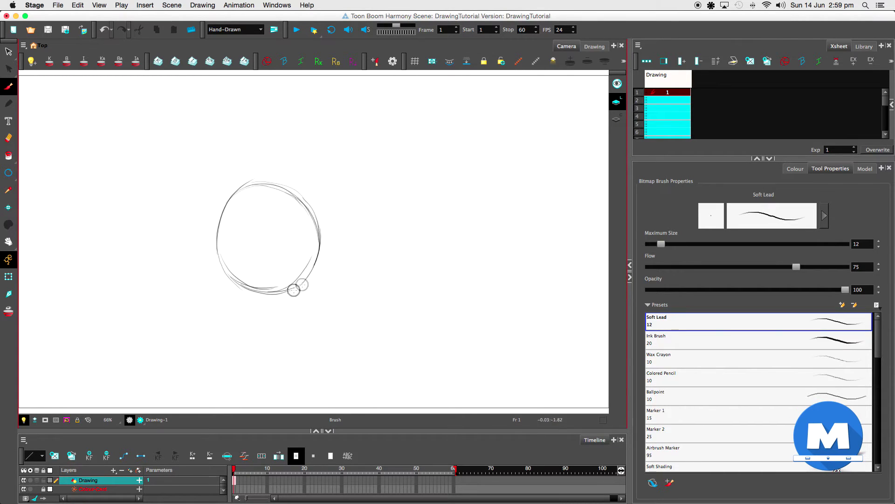
mouse_move(220, 260)
left_mouse_down()
mouse_move(262, 295)
mouse_move(299, 287)
left_mouse_up()
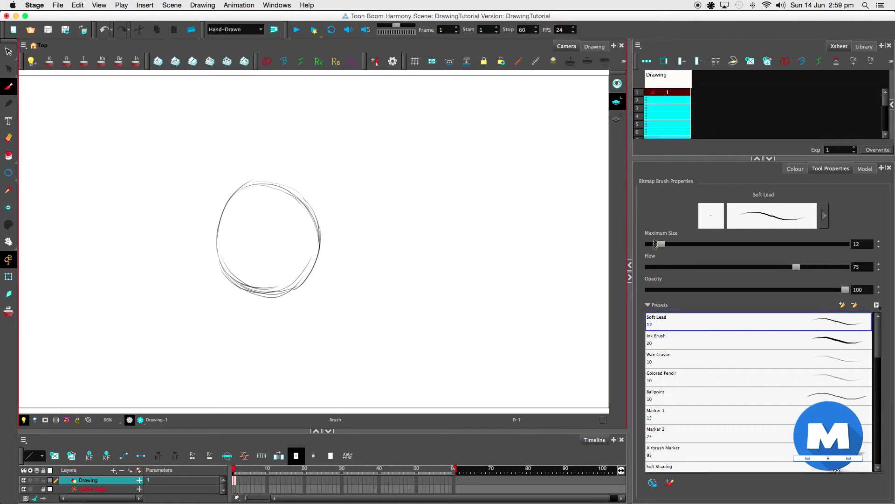
Set the Soft Lead brush's maximum size to 24.6 and sketch a second circle beside the first one.
left_click_drag(662, 246, 673, 244)
mouse_move(375, 297)
left_mouse_down()
mouse_move(351, 237)
mouse_move(408, 306)
mouse_move(359, 213)
left_mouse_up()
left_click_drag(410, 185, 453, 272)
mouse_move(434, 200)
left_mouse_down()
mouse_move(461, 253)
mouse_move(440, 298)
left_mouse_up()
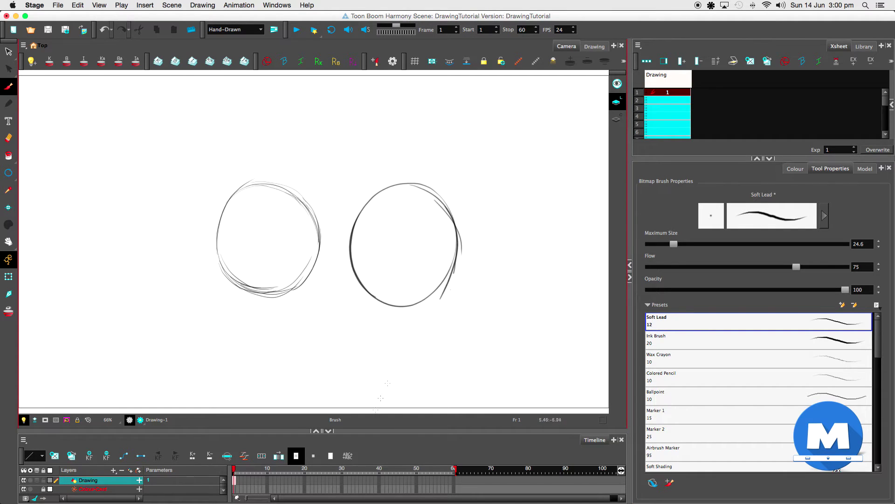
Lower the brush opacity to 71.3 and draw several overlapping diagonal strokes across the first circle.
left_click_drag(847, 293, 788, 289)
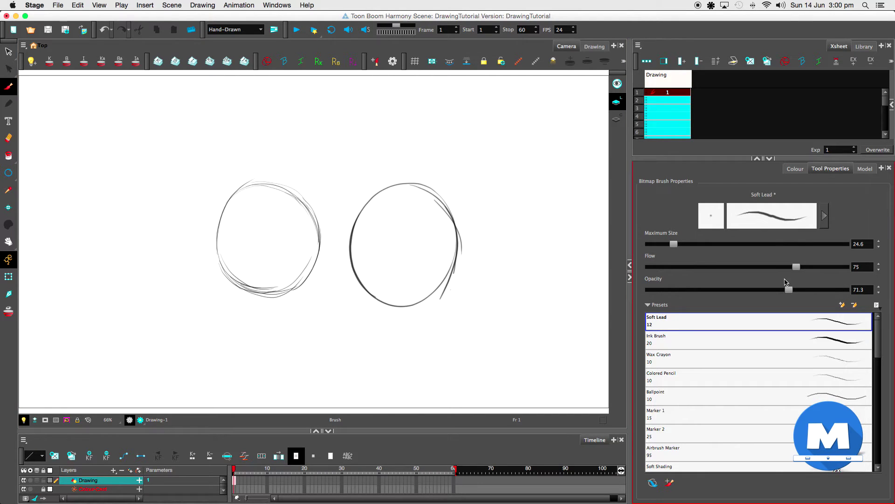
mouse_move(240, 184)
left_mouse_down()
mouse_move(301, 281)
mouse_move(256, 204)
mouse_move(298, 285)
left_mouse_up()
left_click_drag(243, 190, 297, 286)
left_click_drag(244, 177, 309, 283)
left_click_drag(260, 196, 308, 280)
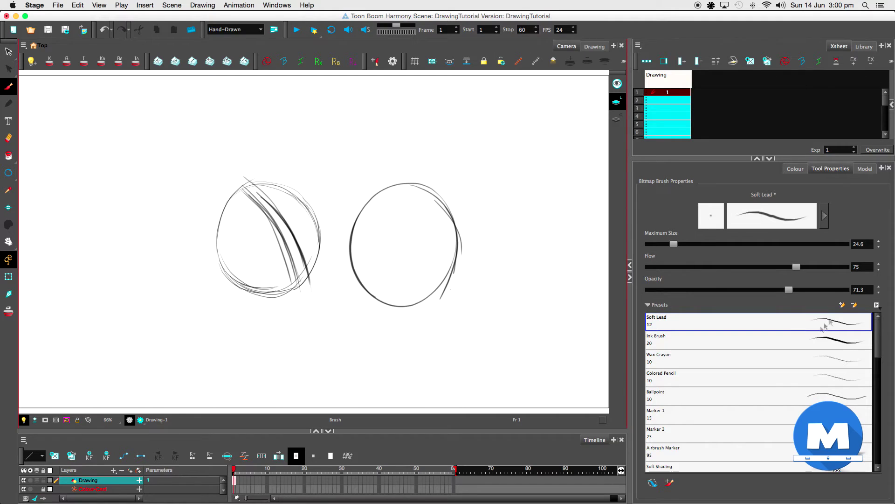
Draw winding lines left of the first circle with Ink Brush, and a thin Wax Crayon curve running into the second circle.
left_click(750, 340)
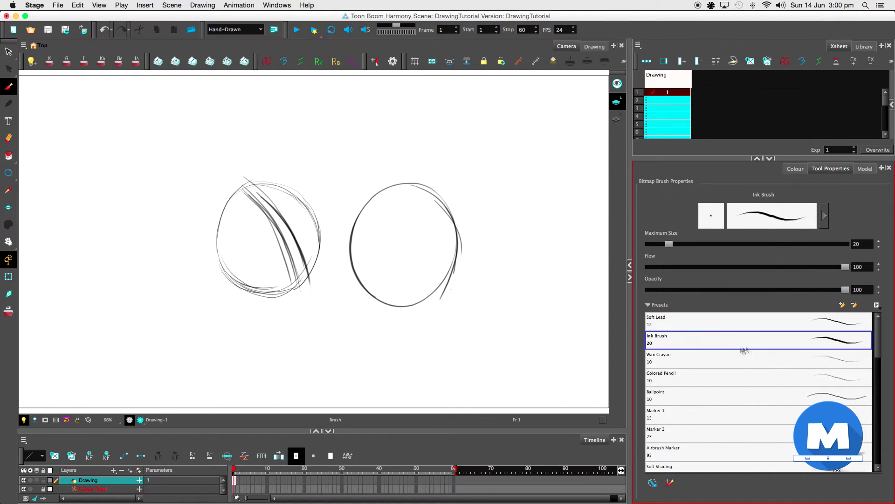
mouse_move(216, 339)
left_mouse_down()
mouse_move(183, 246)
mouse_move(178, 150)
mouse_move(252, 336)
left_mouse_up()
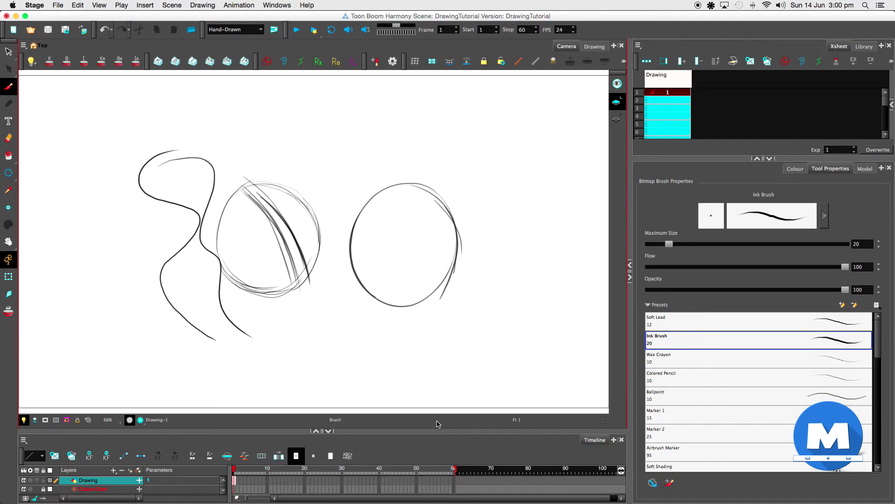
left_click(788, 359)
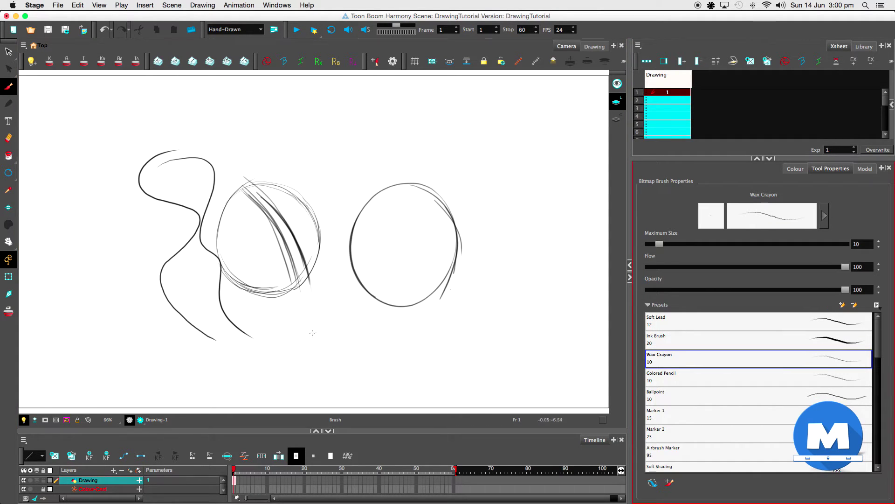
mouse_move(334, 370)
left_mouse_down()
mouse_move(328, 327)
mouse_move(381, 300)
mouse_move(420, 236)
left_mouse_up()
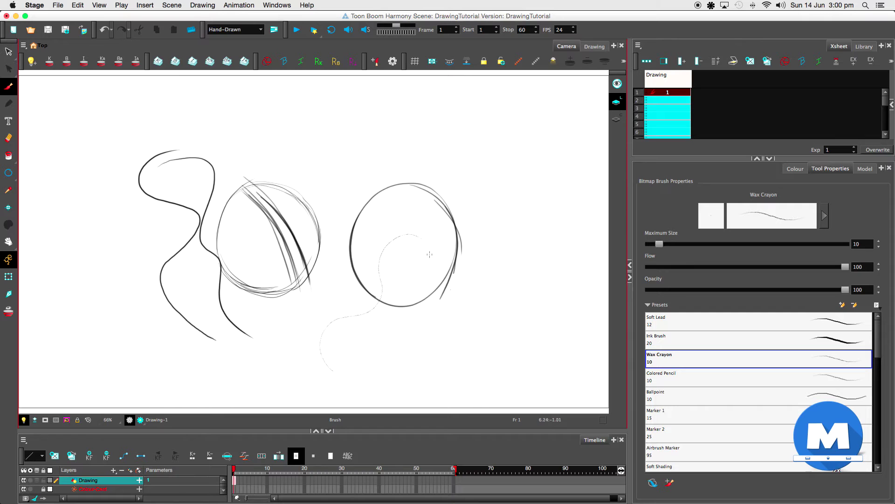
Set the Wax Crayon's maximum size to 31.2 and draw a curve ending in a round loop at the second circle's lower right.
left_click_drag(659, 244, 680, 244)
mouse_move(478, 145)
left_mouse_down()
mouse_move(462, 196)
mouse_move(515, 289)
left_mouse_up()
mouse_move(493, 248)
left_mouse_down()
mouse_move(505, 320)
mouse_move(464, 325)
mouse_move(512, 286)
mouse_move(453, 331)
mouse_move(488, 345)
mouse_move(482, 326)
mouse_move(414, 306)
left_mouse_up()
left_click_drag(433, 344, 425, 274)
left_click_drag(420, 314, 455, 260)
left_click_drag(422, 286, 456, 265)
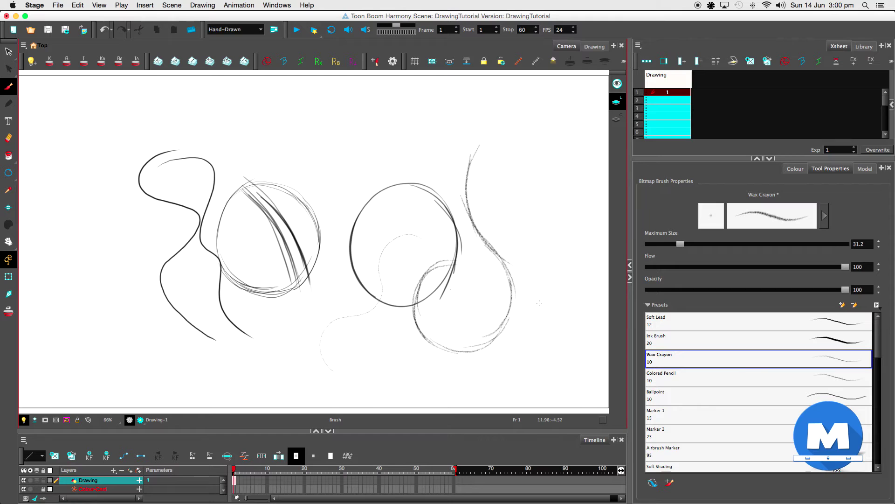
Draw a long looping curve between the circles with Colored Pencil, and paint a dark patch over the winding lines with Hard Shading.
left_click(728, 379)
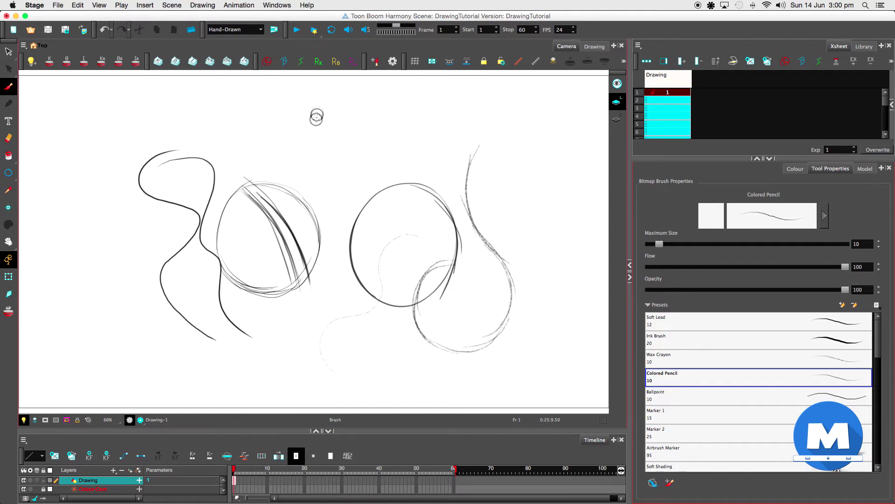
mouse_move(314, 114)
left_mouse_down()
mouse_move(315, 141)
mouse_move(398, 282)
mouse_move(396, 293)
mouse_move(306, 266)
mouse_move(369, 255)
mouse_move(309, 286)
mouse_move(313, 272)
mouse_move(347, 344)
mouse_move(385, 272)
mouse_move(316, 260)
mouse_move(326, 332)
left_mouse_up()
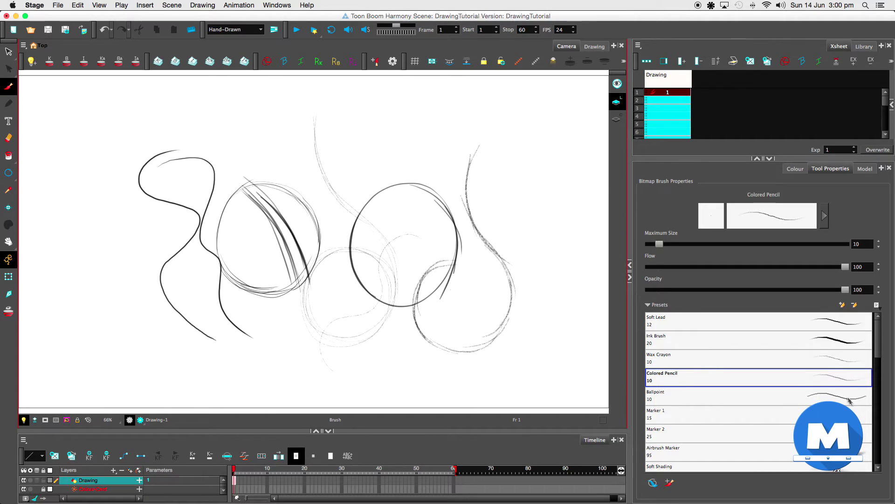
scroll(870, 362, "down", 5)
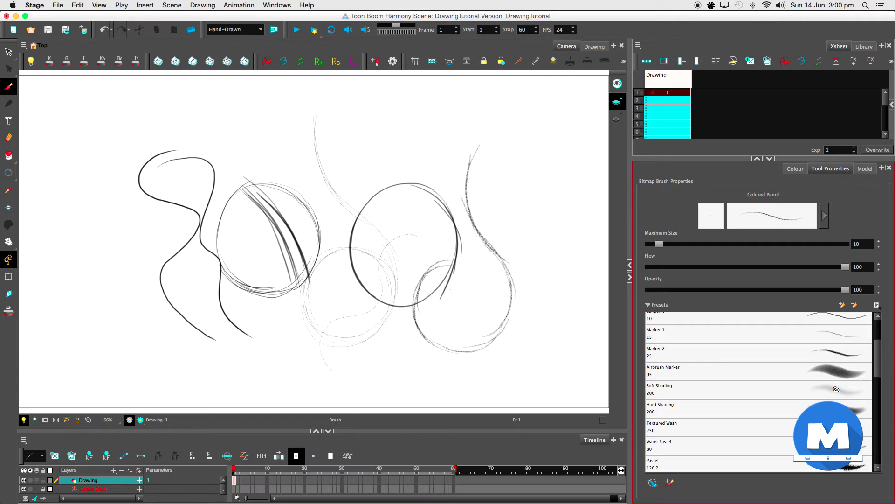
left_click(817, 407)
mouse_move(120, 322)
left_mouse_down()
mouse_move(114, 256)
mouse_move(125, 336)
mouse_move(146, 288)
mouse_move(152, 324)
mouse_move(159, 284)
mouse_move(181, 274)
left_mouse_up()
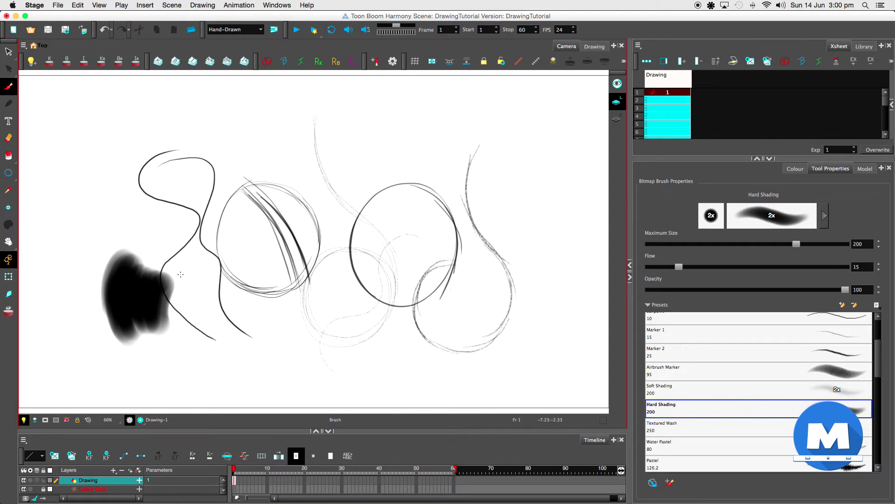
mouse_move(128, 257)
left_mouse_down()
mouse_move(135, 250)
mouse_move(192, 263)
left_mouse_up()
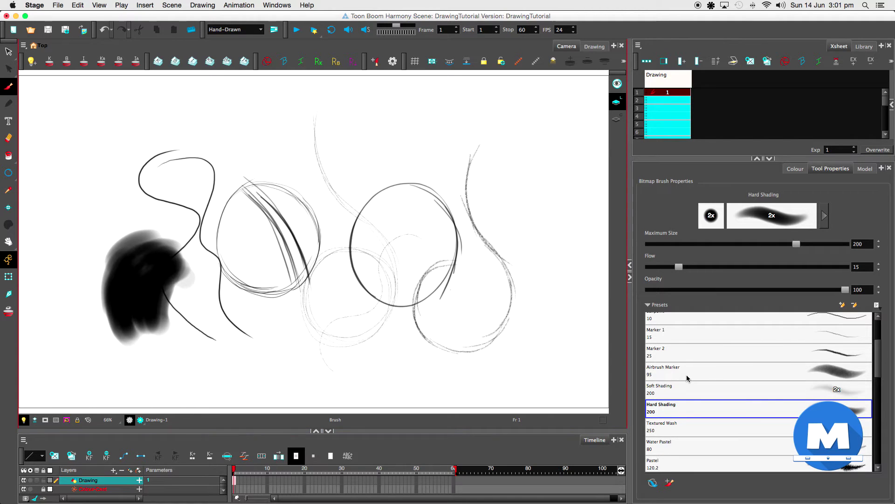
Set the Hard Shading brush tip's hardness to 60 and its spacing to about 34%.
left_click(824, 216)
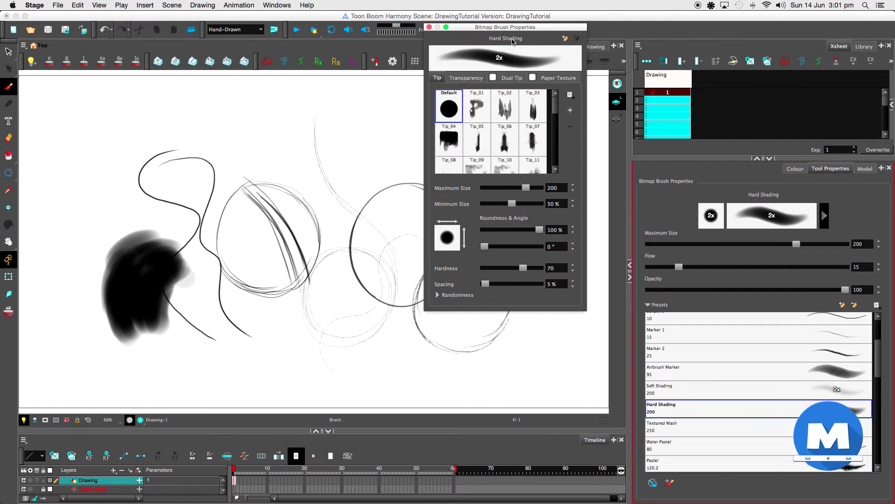
left_click_drag(525, 32, 500, 40)
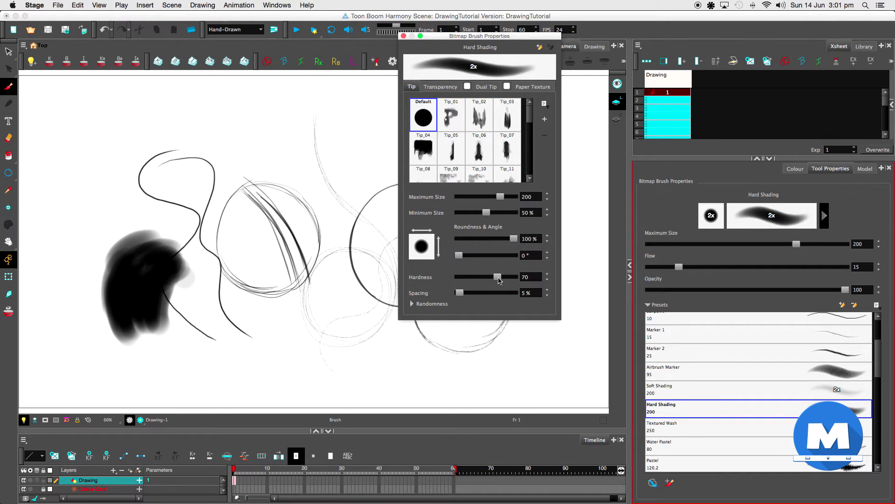
left_click_drag(500, 277, 464, 293)
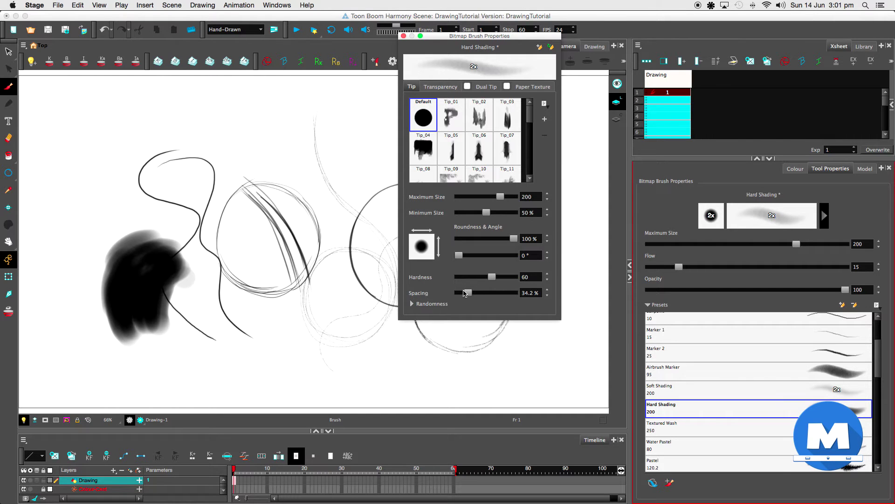
left_click(403, 36)
Scribble zigzag strokes from the dark shaded patch into the first circle with the Soft Pastel preset.
left_click_drag(878, 359, 878, 396)
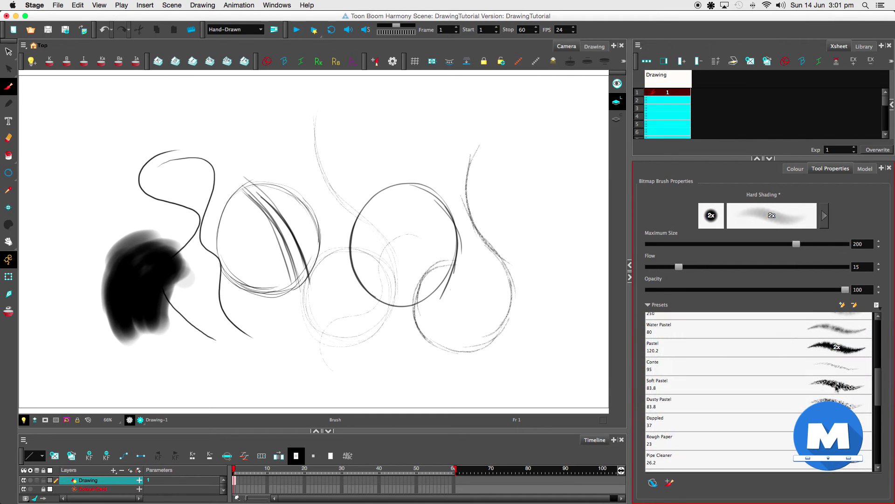
left_click(835, 383)
mouse_move(180, 305)
left_mouse_down()
mouse_move(184, 261)
mouse_move(201, 234)
mouse_move(185, 298)
mouse_move(221, 253)
left_mouse_up()
left_click_drag(215, 290, 274, 239)
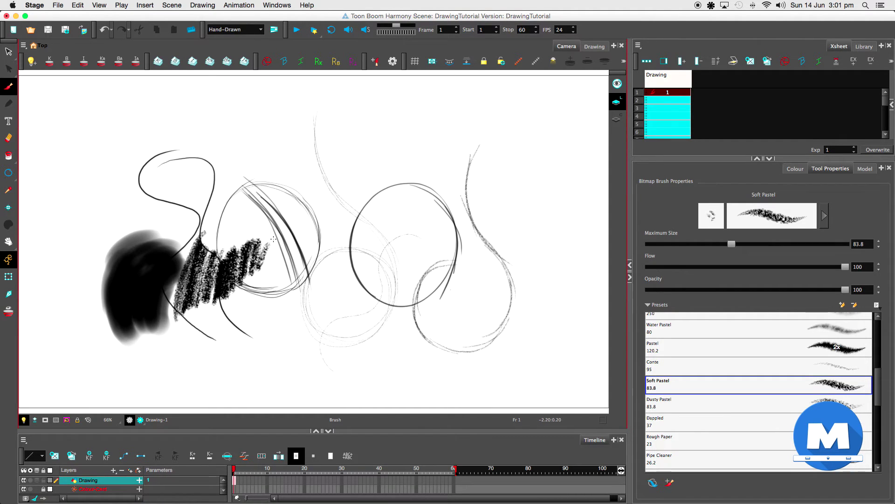
Shade the left and lower inside edge of the second circle with the Crosshatching preset at maximum size 126.4.
left_click_drag(877, 387, 877, 409)
left_click(838, 404)
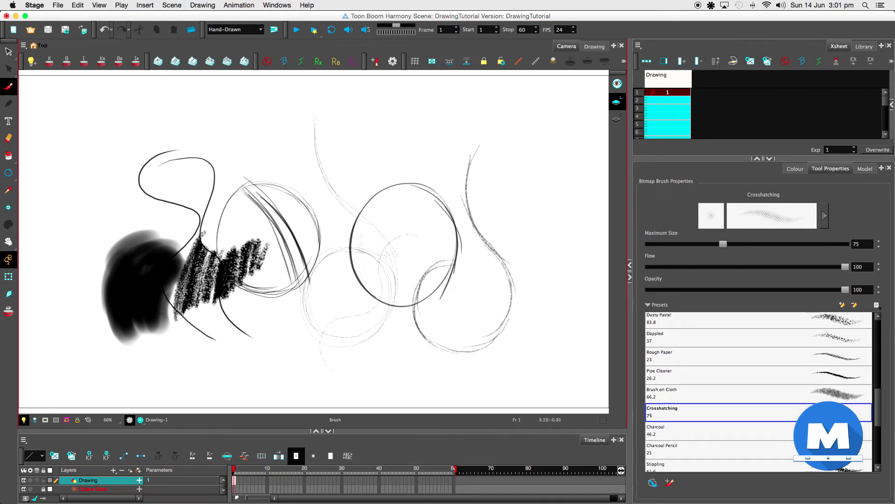
left_click_drag(723, 245, 758, 249)
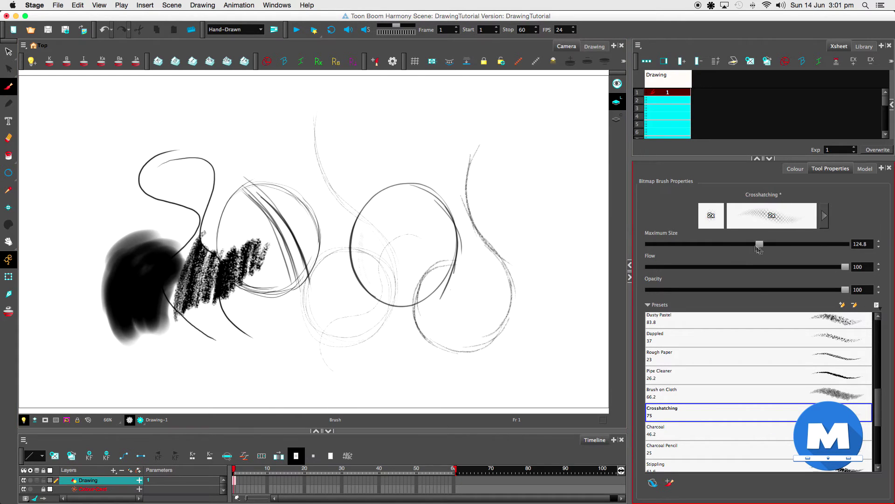
mouse_move(382, 283)
left_mouse_down()
mouse_move(363, 227)
mouse_move(363, 265)
mouse_move(383, 201)
mouse_move(354, 239)
mouse_move(388, 191)
mouse_move(357, 267)
mouse_move(369, 237)
mouse_move(385, 296)
mouse_move(375, 235)
mouse_move(402, 305)
mouse_move(381, 268)
mouse_move(410, 301)
mouse_move(397, 277)
mouse_move(436, 287)
left_mouse_up()
mouse_move(369, 229)
left_mouse_down()
mouse_move(391, 190)
mouse_move(371, 247)
mouse_move(373, 207)
mouse_move(372, 288)
left_mouse_up()
left_click_drag(357, 257, 385, 294)
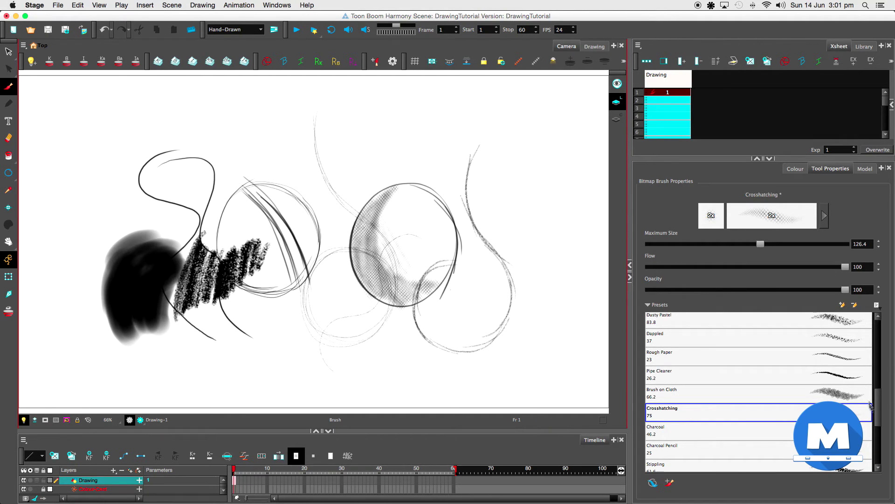
Choose the Watercolor Pencil preset, increase its maximum size, and scribble a zigzag inside the second circle.
left_click_drag(877, 422, 876, 440)
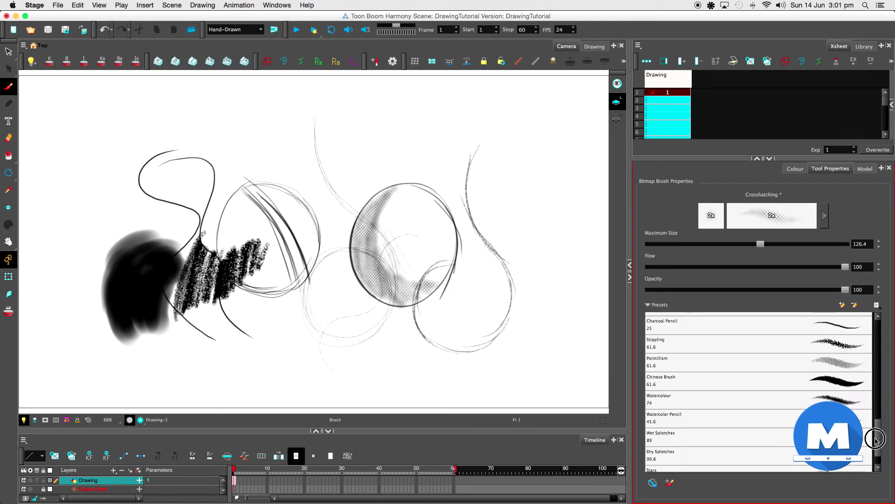
left_click(821, 418)
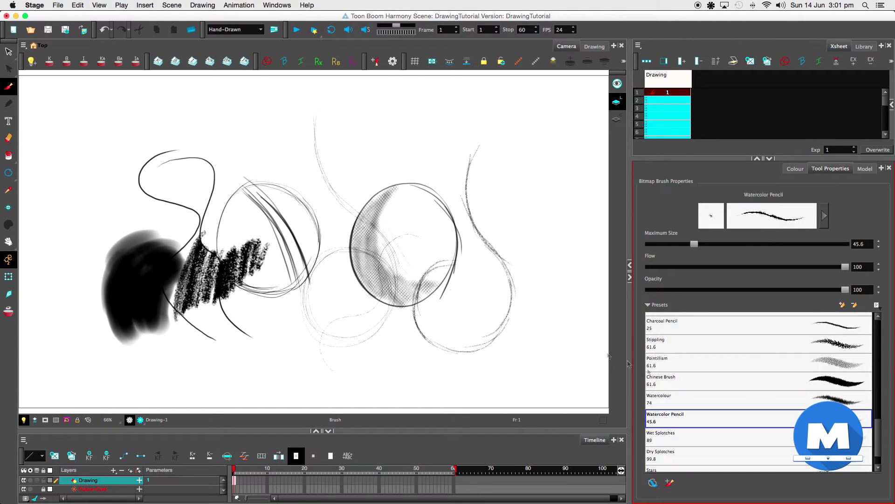
left_click_drag(695, 246, 719, 245)
mouse_move(398, 198)
left_mouse_down()
mouse_move(393, 253)
mouse_move(403, 190)
mouse_move(403, 242)
mouse_move(420, 220)
left_mouse_up()
Set the Watercolor Pencil's maximum size to 138.8 and paint a thick stroke with a dense blob right of the Wax Crayon curve.
left_click_drag(721, 245, 766, 244)
mouse_move(502, 155)
left_mouse_down()
mouse_move(520, 224)
mouse_move(499, 184)
mouse_move(524, 248)
mouse_move(521, 214)
mouse_move(531, 219)
mouse_move(540, 198)
mouse_move(550, 201)
mouse_move(543, 207)
mouse_move(527, 199)
mouse_move(553, 191)
left_mouse_up()
left_click_drag(878, 437, 872, 328)
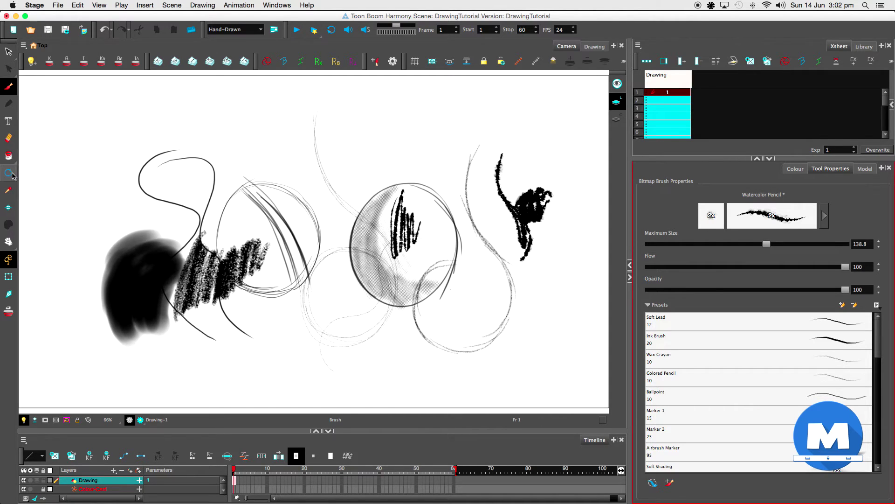
Draw two straight diagonal lines around the top of the second circle using the Line tool with the Watercolor Pencil brush.
left_click_drag(13, 176, 38, 170)
mouse_move(316, 187)
left_mouse_down()
mouse_move(413, 114)
mouse_move(487, 211)
left_mouse_up()
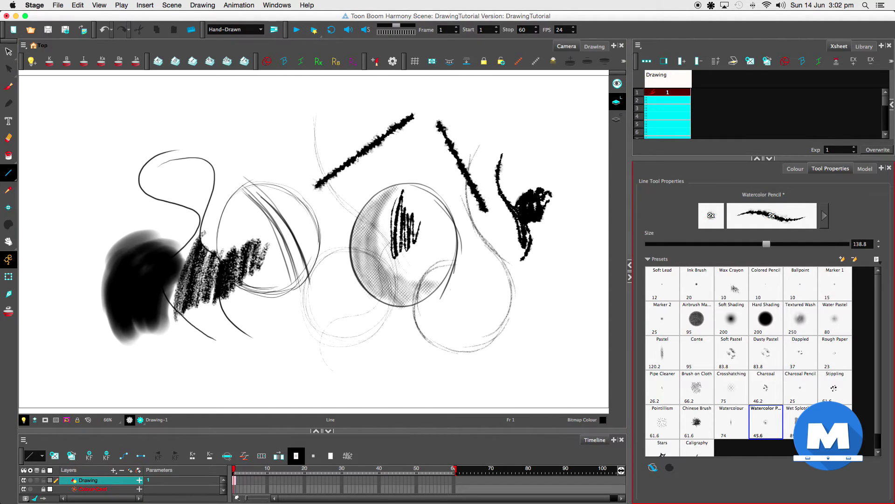
Draw two crossing straight lines above the first circle with the Line tool and the Airbrush Marker preset.
left_click(695, 321)
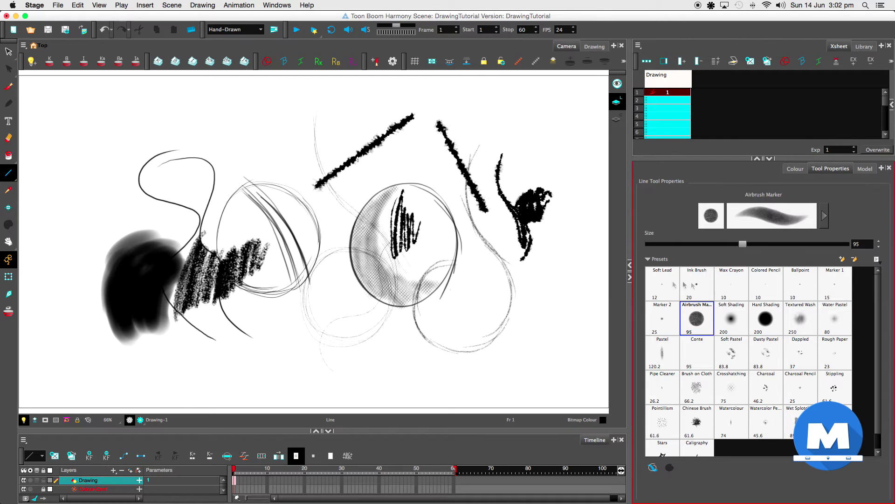
left_click_drag(224, 108, 315, 187)
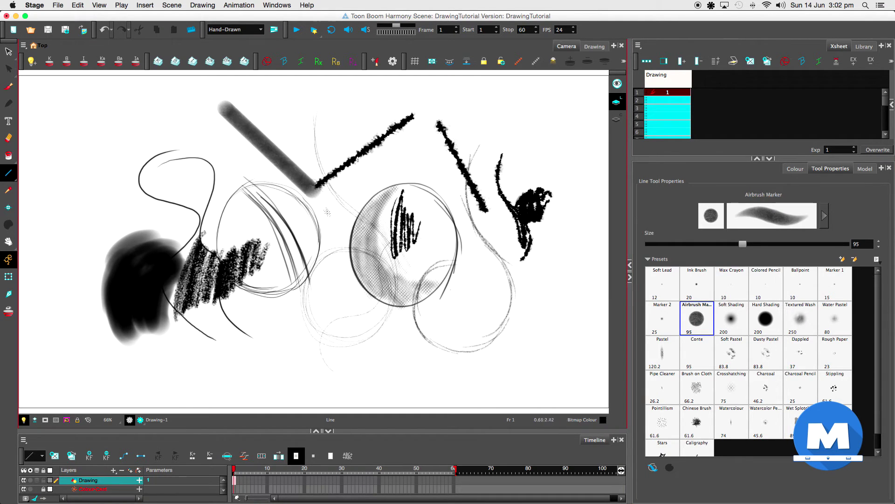
left_click_drag(261, 172, 329, 117)
Draw a square around the left curve and a wider rectangle between the two circles with the Rectangle tool and Airbrush Marker brush.
left_click_drag(8, 173, 41, 181)
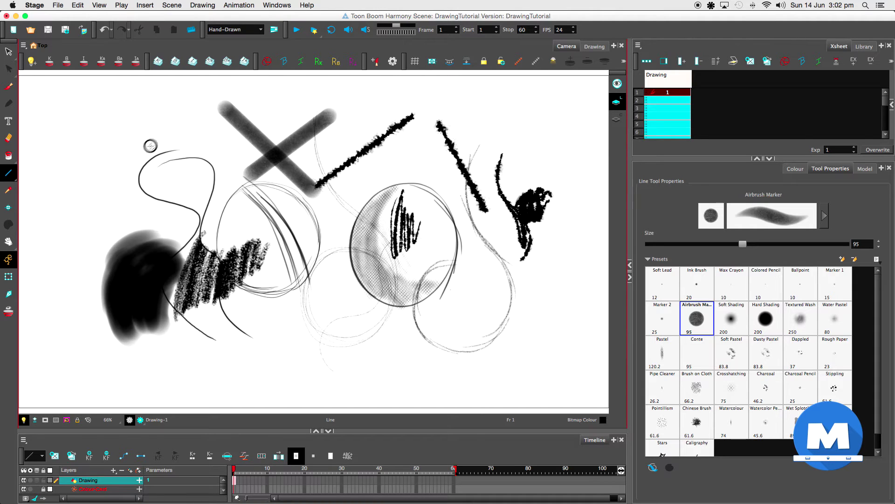
left_click_drag(157, 138, 68, 220)
left_click_drag(317, 212, 407, 267)
Draw two ellipses with the Ellipse tool, one at the drawing's lower right and one at the upper right around the Wax Crayon curve.
left_click_drag(9, 173, 41, 191)
left_click_drag(430, 372, 517, 273)
left_click_drag(547, 113, 451, 198)
left_click_drag(8, 173, 56, 200)
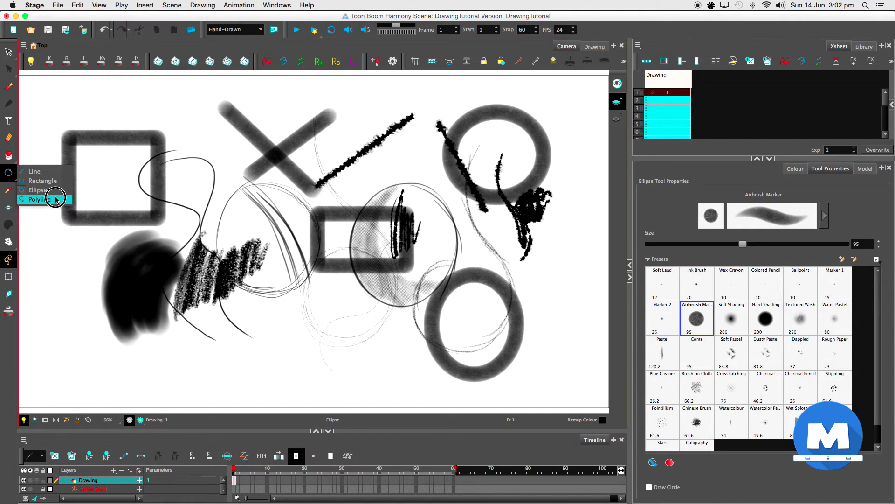
left_click_drag(56, 200, 9, 165)
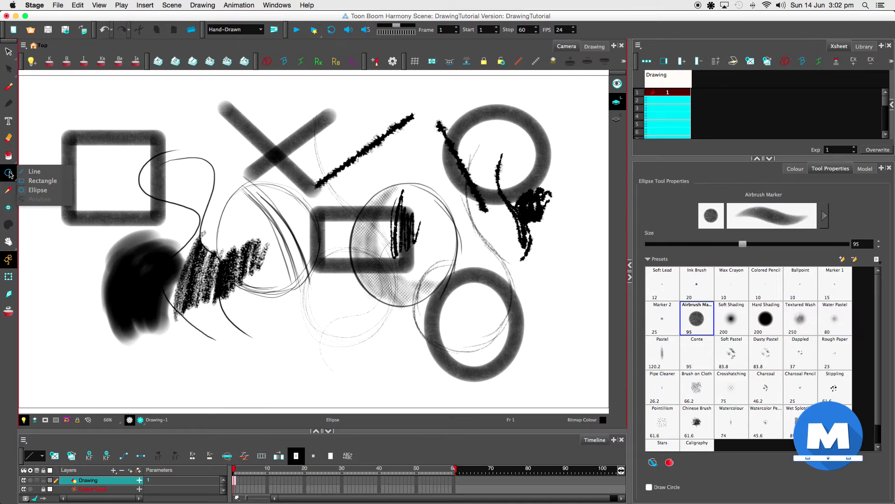
Erase the right side of the thin looping curve beside the square using the Soft Eraser preset.
left_click(9, 138)
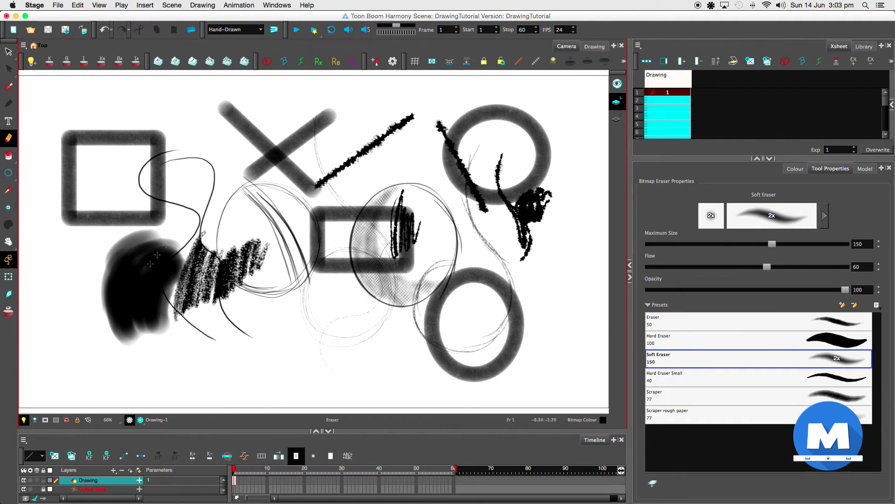
left_click_drag(215, 159, 198, 231)
mouse_move(210, 168)
left_mouse_down()
mouse_move(182, 206)
mouse_move(212, 161)
mouse_move(187, 191)
left_mouse_up()
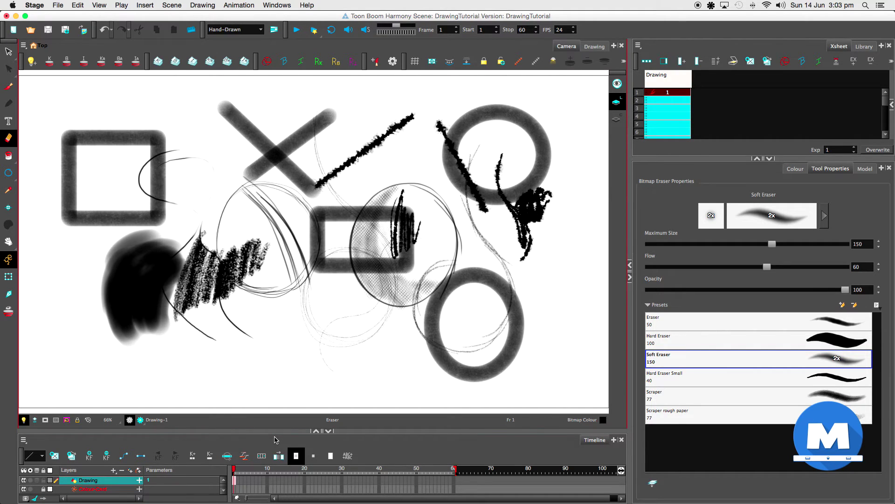
Set the Soft Eraser's maximum size to 125.6, and cut gaps through the crossed airbrush lines with the Hard Eraser preset.
left_click_drag(769, 244, 760, 244)
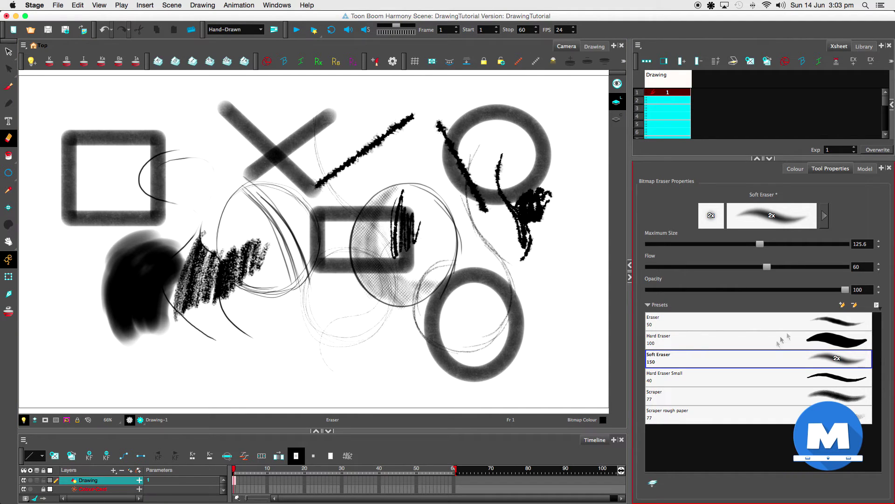
left_click(662, 343)
mouse_move(239, 147)
left_mouse_down()
mouse_move(256, 125)
mouse_move(243, 143)
mouse_move(246, 148)
left_mouse_up()
mouse_move(249, 152)
left_mouse_down()
mouse_move(258, 136)
mouse_move(263, 158)
mouse_move(280, 133)
left_mouse_up()
With the Soft Eraser preset, fade out the wide rectangle's left side and the square's lower-right corner.
left_click(673, 322)
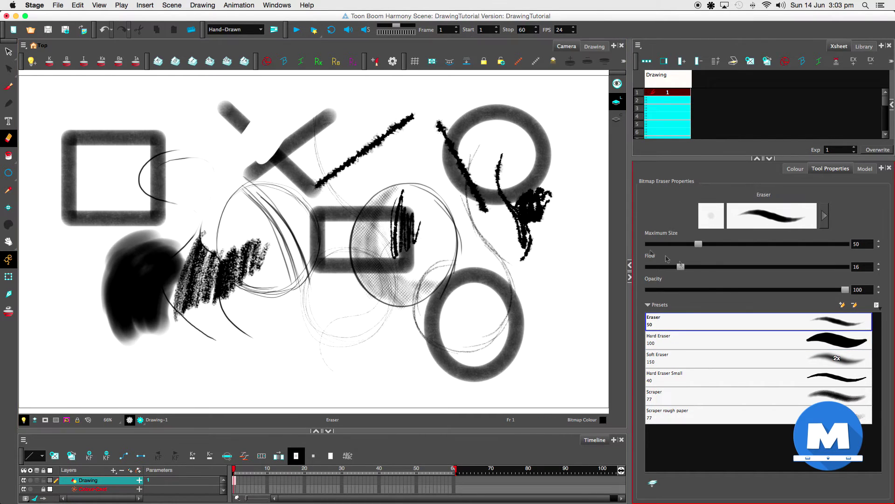
left_click(679, 362)
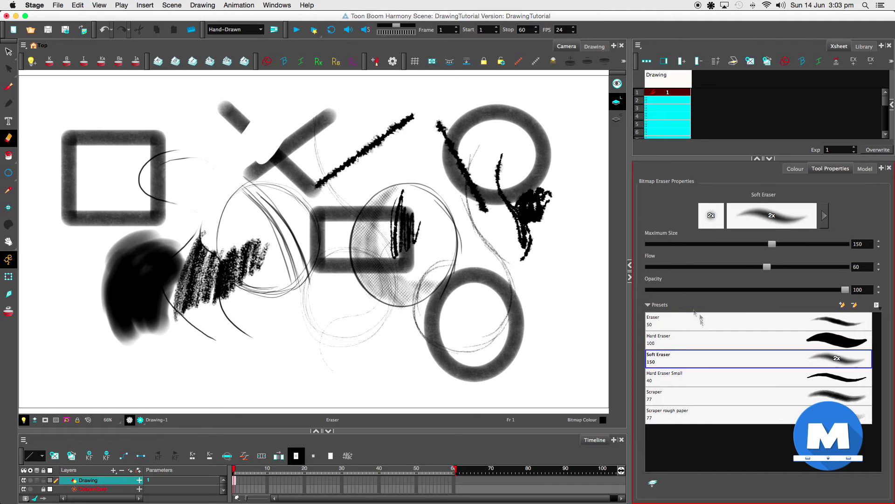
mouse_move(311, 268)
left_mouse_down()
mouse_move(316, 206)
mouse_move(314, 272)
left_mouse_up()
left_click_drag(319, 202, 319, 270)
mouse_move(321, 210)
left_mouse_down()
mouse_move(324, 284)
mouse_move(324, 203)
mouse_move(325, 276)
mouse_move(318, 272)
left_mouse_up()
left_click_drag(164, 227, 164, 215)
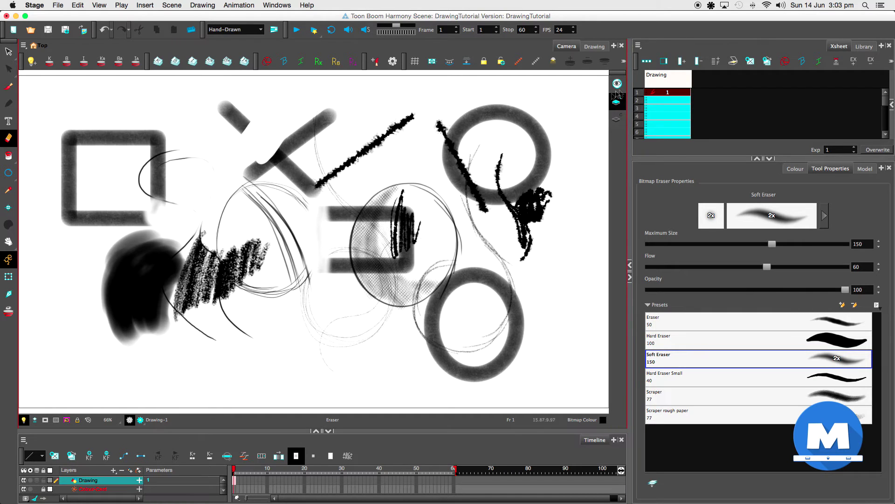
Delete all test artwork from the Line Art layer of the drawing.
left_click(617, 104)
left_click(535, 60)
key("Delete")
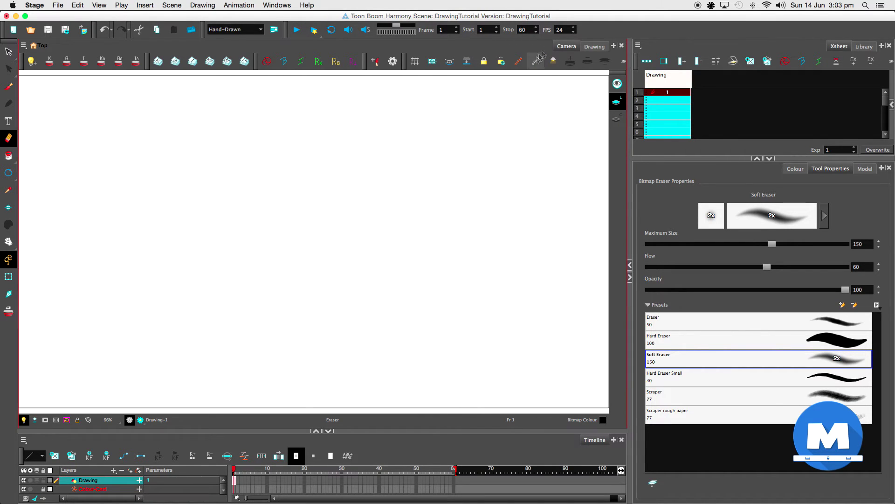
Choose the Colored Pencil brush preset for the Line Art layer and set its maximum size to 34.6.
left_click(618, 103)
left_click(8, 86)
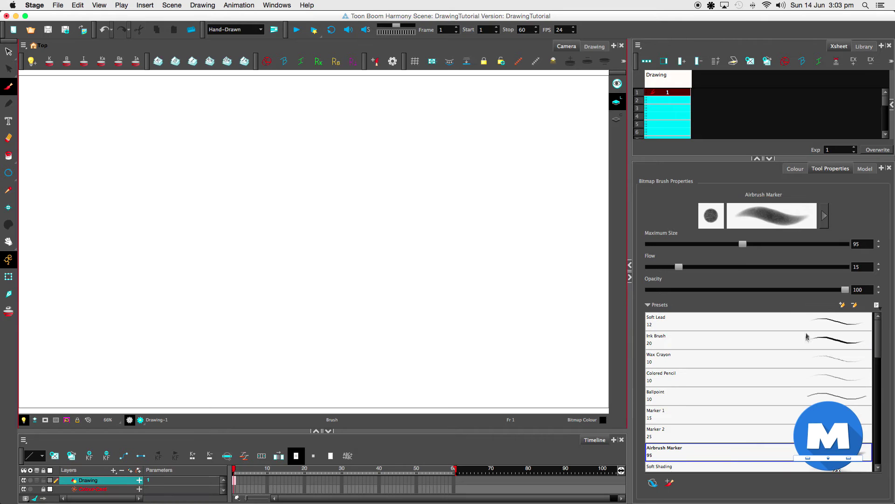
left_click(740, 375)
left_click_drag(663, 244, 681, 245)
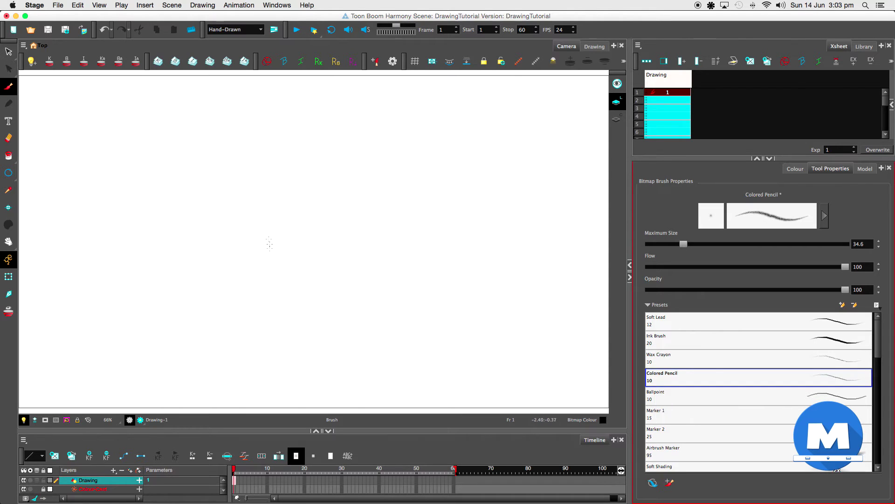
Sketch an upright egg-shaped oval left of the canvas centre with overlapping Colored Pencil strokes on the Line Art layer.
left_click_drag(258, 168, 269, 266)
left_click_drag(250, 223, 283, 275)
mouse_move(285, 160)
left_mouse_down()
mouse_move(254, 177)
mouse_move(305, 152)
left_mouse_up()
mouse_move(260, 178)
left_mouse_down()
mouse_move(282, 187)
mouse_move(327, 167)
mouse_move(270, 171)
mouse_move(344, 192)
left_mouse_up()
left_click_drag(310, 160, 356, 228)
left_click_drag(327, 176, 350, 250)
left_click_drag(258, 259, 315, 282)
left_click_drag(260, 260, 353, 246)
mouse_move(342, 188)
left_mouse_down()
mouse_move(352, 253)
mouse_move(336, 280)
left_mouse_up()
mouse_move(345, 203)
left_mouse_down()
mouse_move(347, 256)
mouse_move(313, 279)
left_mouse_up()
mouse_move(250, 184)
left_mouse_down()
mouse_move(247, 204)
mouse_move(276, 273)
mouse_move(287, 279)
left_mouse_up()
mouse_move(251, 243)
left_mouse_down()
mouse_move(301, 284)
mouse_move(332, 283)
left_mouse_up()
mouse_move(250, 212)
left_mouse_down()
mouse_move(279, 162)
mouse_move(300, 157)
mouse_move(335, 180)
mouse_move(355, 234)
left_mouse_up()
left_click_drag(329, 178, 335, 278)
left_click_drag(348, 243, 306, 288)
mouse_move(249, 231)
left_mouse_down()
mouse_move(293, 285)
mouse_move(355, 241)
left_mouse_up()
left_click_drag(333, 180, 354, 246)
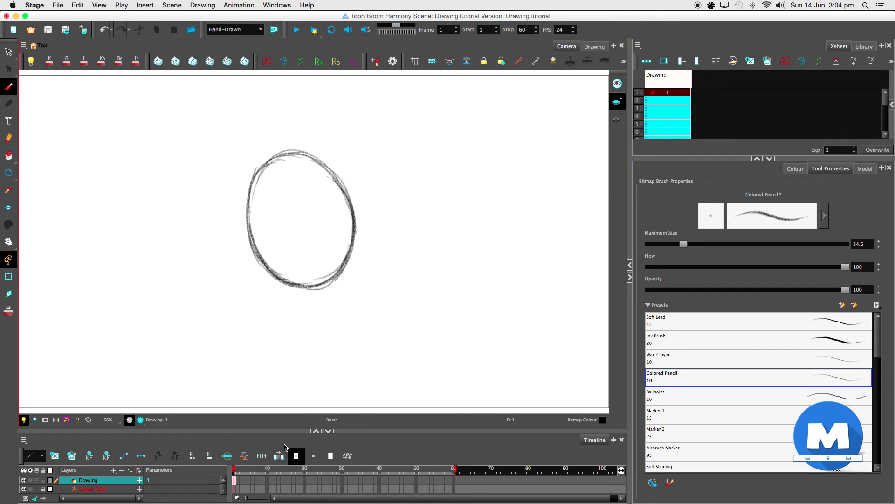
Make the Colour Art layer active and select the Airbrush Marker brush preset.
left_click(617, 122)
left_click(876, 336)
left_click_drag(877, 335, 878, 354)
left_click(832, 378)
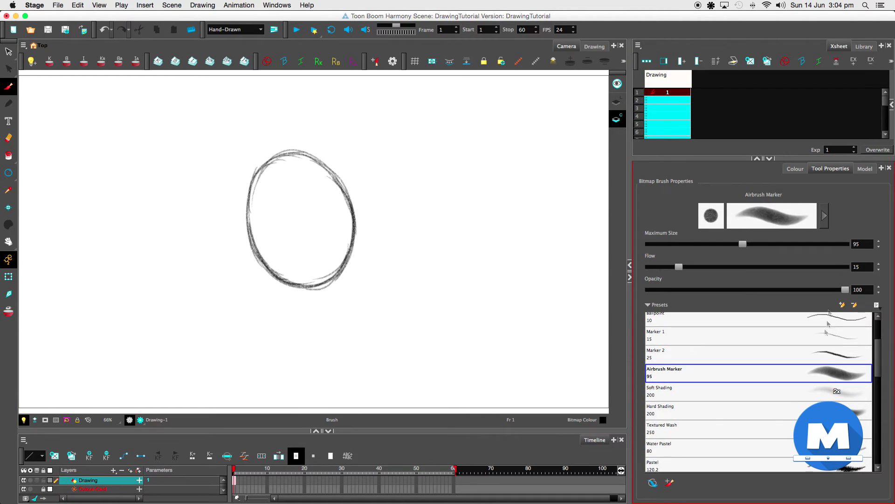
Set the bitmap colour to an orange with hue 29, saturation 69 and value 90.
left_click(795, 169)
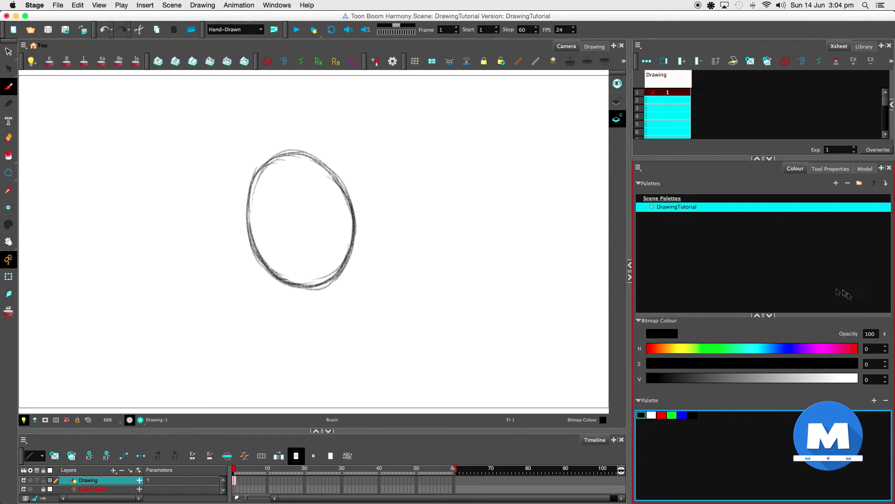
mouse_move(649, 350)
left_mouse_down()
mouse_move(676, 356)
mouse_move(667, 352)
left_mouse_up()
left_click_drag(853, 374, 787, 380)
left_click_drag(659, 383, 835, 381)
left_click(796, 366)
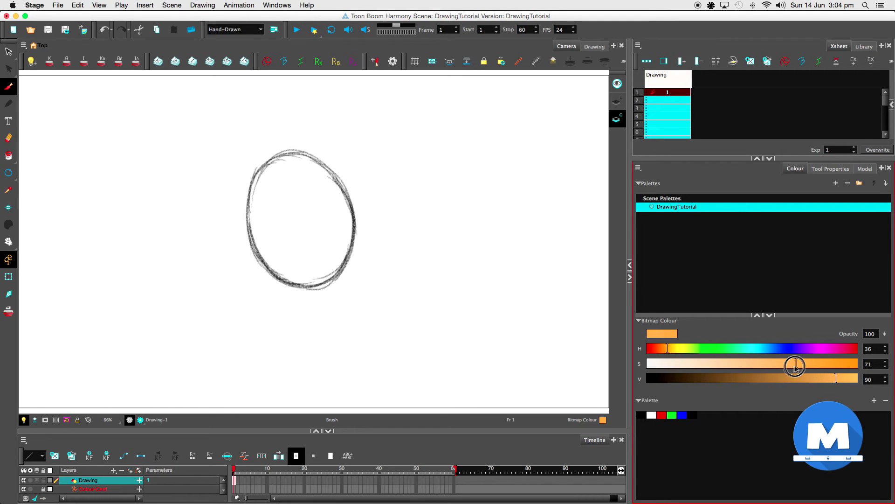
left_click(663, 348)
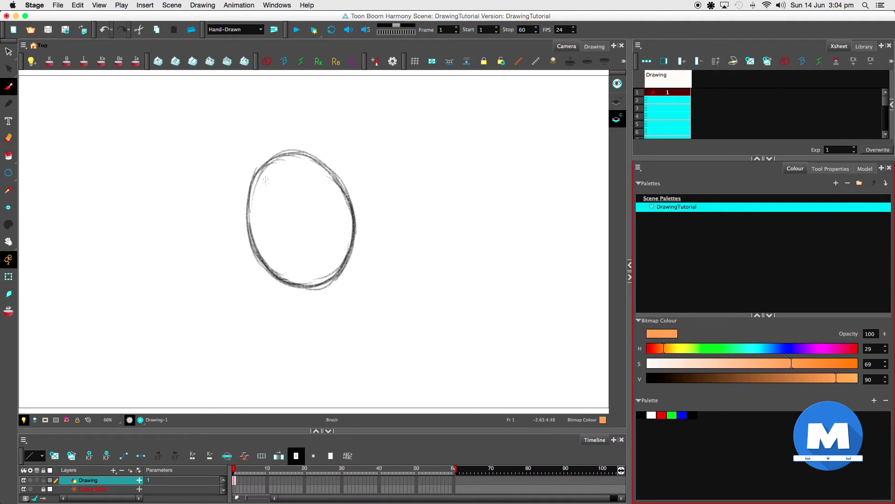
Paint the inside of the oval orange on the Colour Art layer, enlarging the brush's maximum size to 326.6 after the first strokes.
left_click_drag(272, 165, 254, 229)
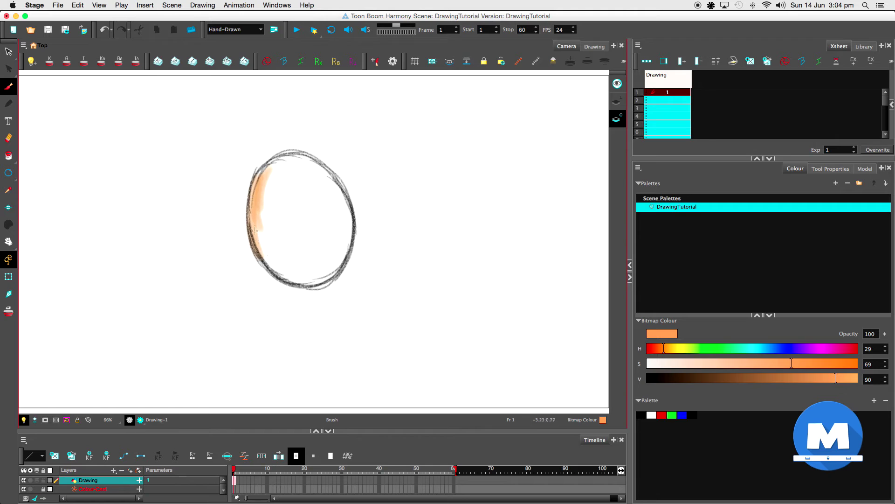
key("o")
mouse_move(298, 195)
left_mouse_down()
mouse_move(318, 194)
mouse_move(292, 208)
mouse_move(314, 206)
mouse_move(298, 208)
mouse_move(276, 170)
mouse_move(282, 164)
mouse_move(295, 166)
mouse_move(340, 239)
mouse_move(318, 280)
mouse_move(266, 270)
mouse_move(285, 159)
left_mouse_up()
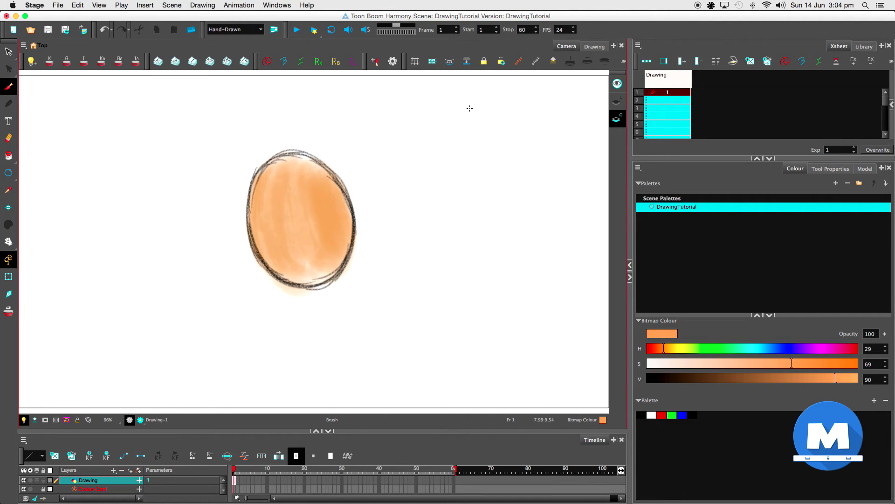
Lower the brush opacity to 58.8 and the colour saturation to 35, then paint a pale highlight on the oval's upper right.
left_click_drag(787, 366, 765, 366)
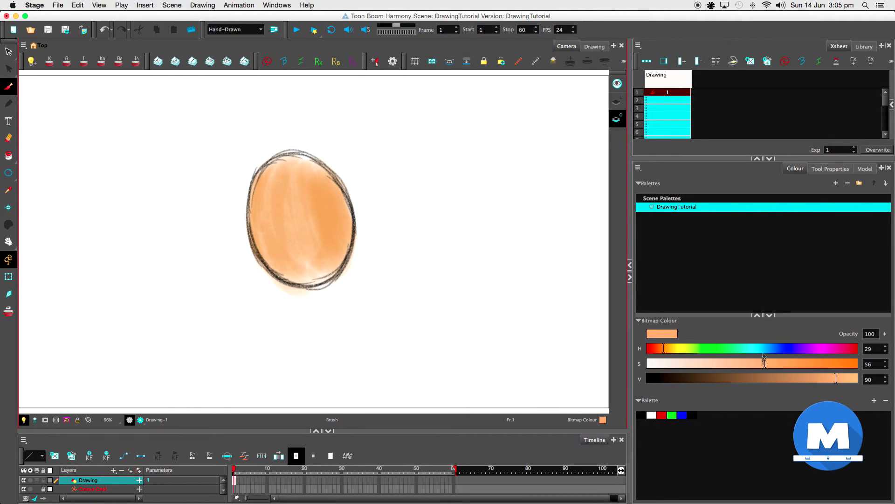
left_click(831, 169)
left_click_drag(841, 293, 786, 290)
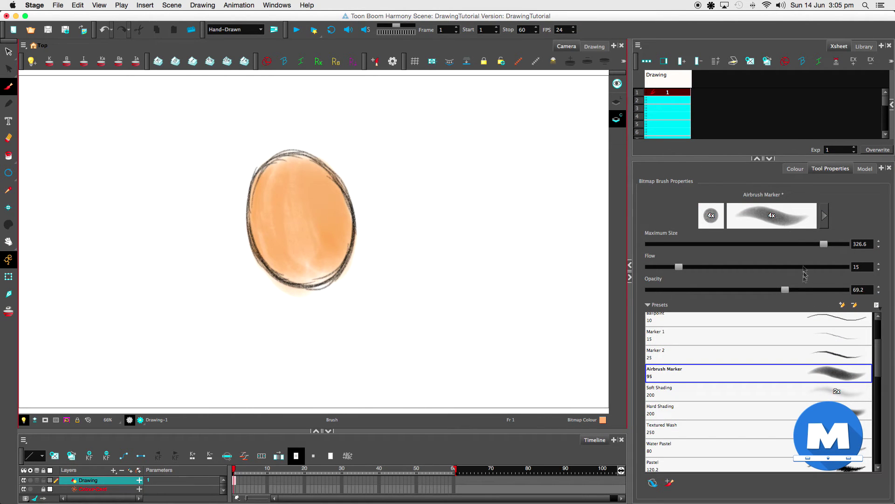
left_click(795, 168)
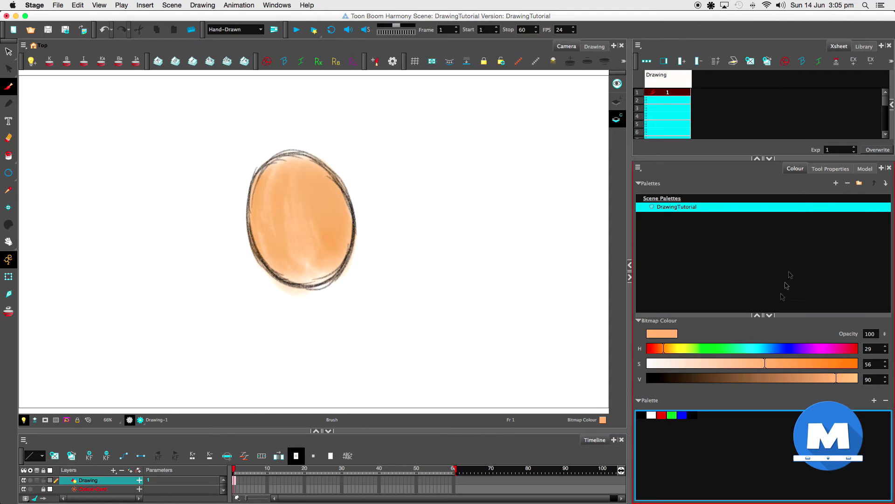
left_click_drag(765, 367, 721, 366)
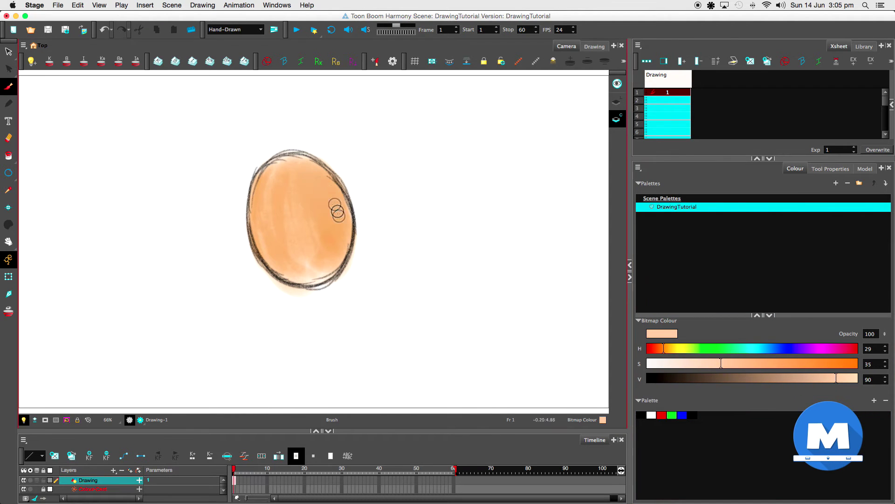
left_click_drag(325, 226, 311, 178)
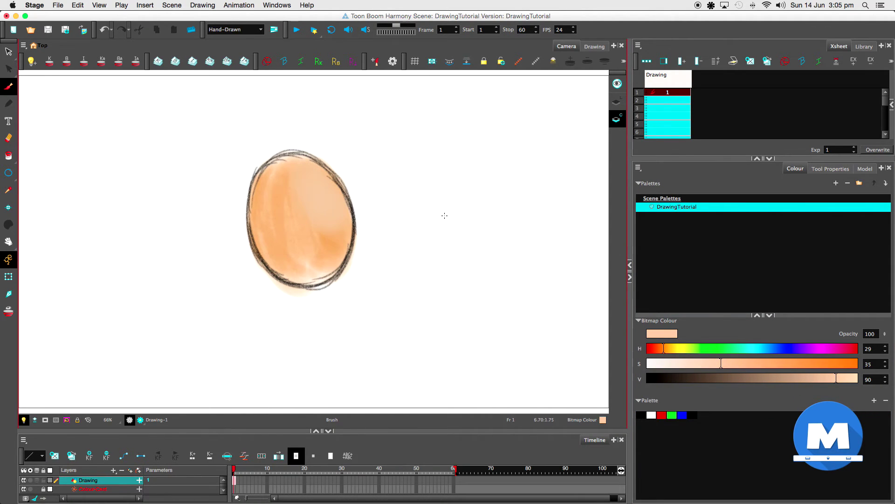
Set the colour's value to 59 and paint brown shading along the oval's left and lower edges.
left_click_drag(834, 380, 772, 380)
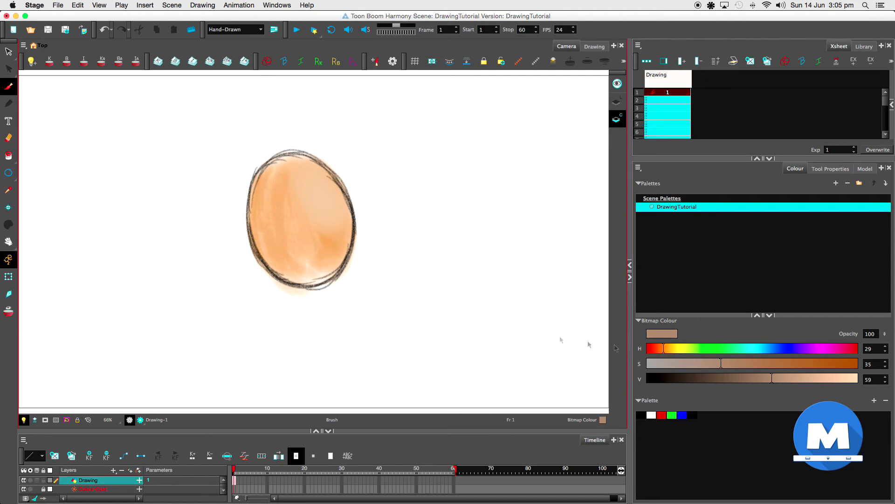
mouse_move(254, 187)
left_mouse_down()
mouse_move(247, 254)
mouse_move(280, 279)
mouse_move(330, 267)
left_mouse_up()
left_click_drag(296, 210, 261, 254)
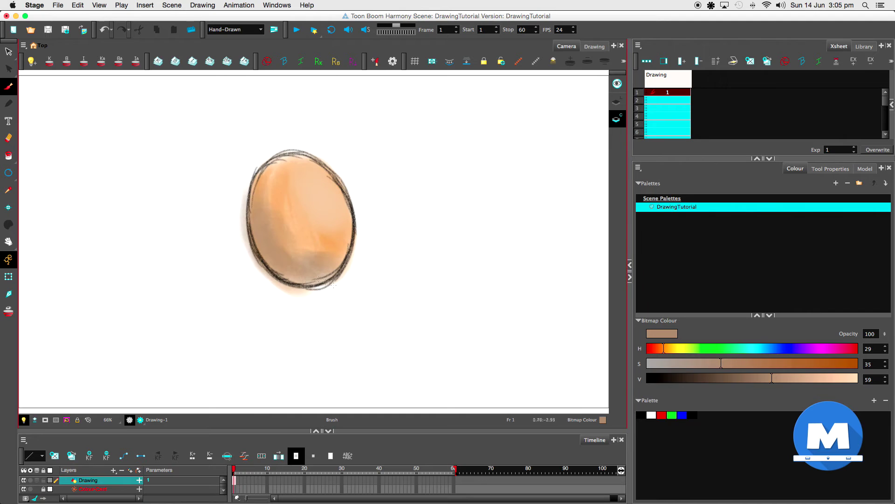
Delete the paint from the Colour Art layer and the oval outline from the Line Art layer.
left_click(621, 124)
key("super+a")
key("Delete")
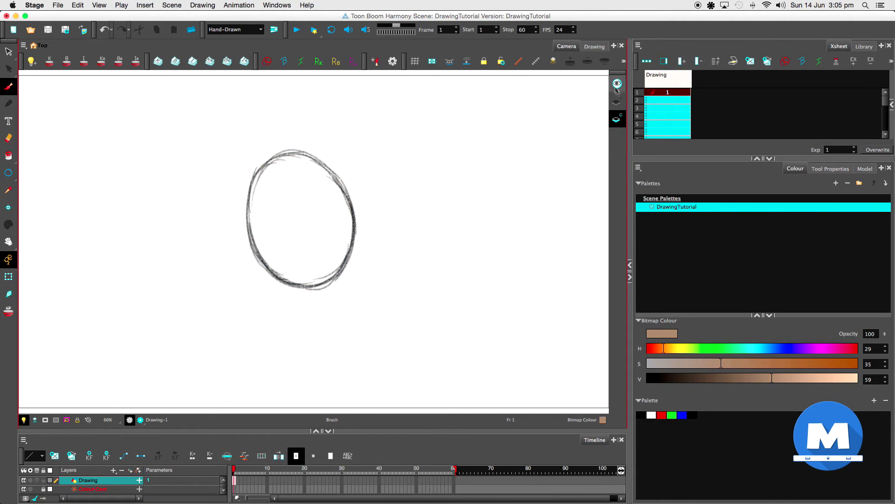
left_click(620, 107)
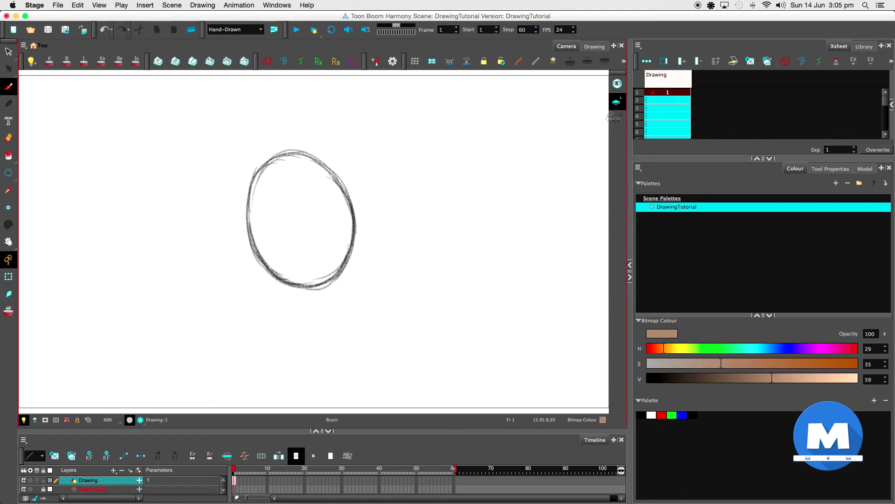
key("super+a")
key("Delete")
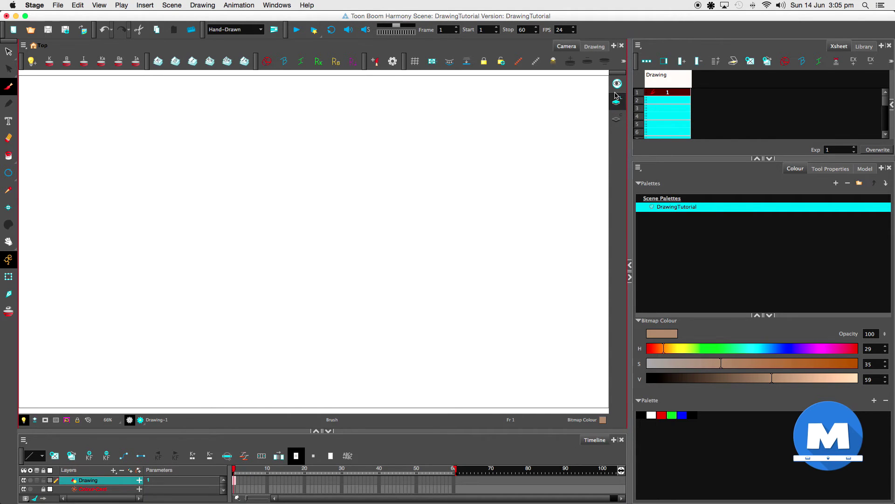
Set the drawing colour to the palette's black swatch and select the Colored Pencil brush preset at size 10.
left_click_drag(773, 378, 625, 375)
left_click_drag(665, 350, 609, 396)
left_click(642, 416)
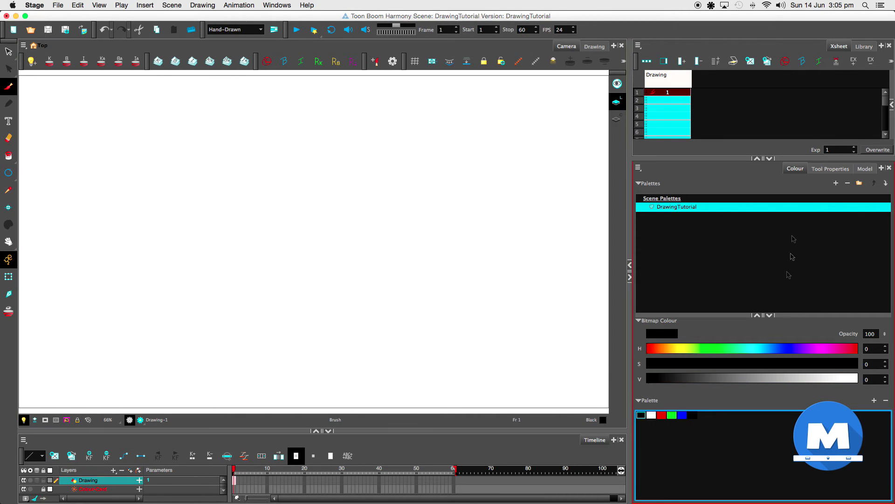
left_click(830, 169)
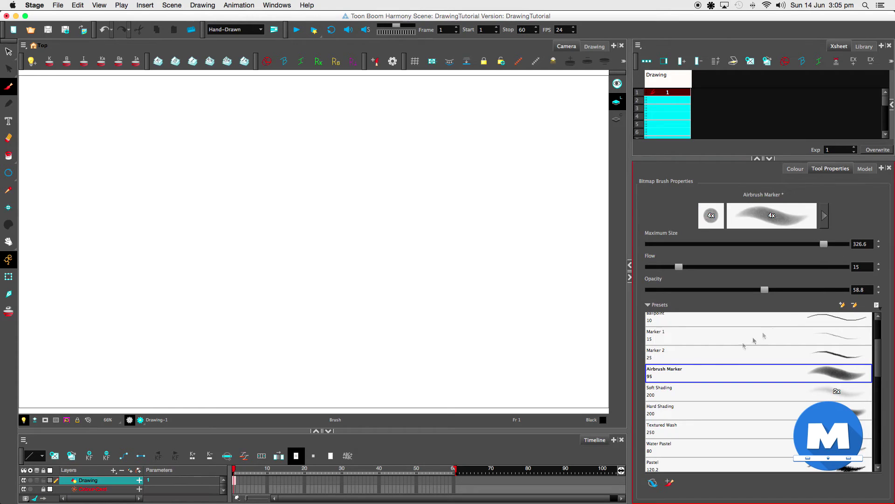
scroll(821, 331, "up", 3)
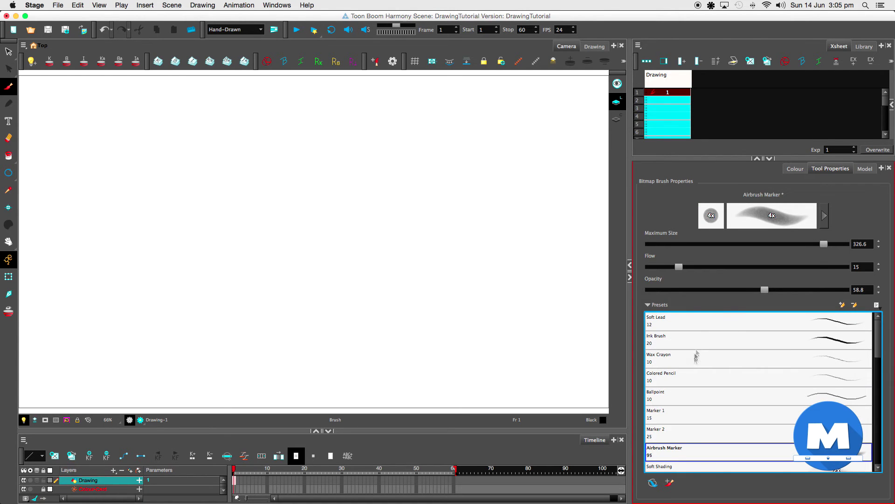
left_click(693, 372)
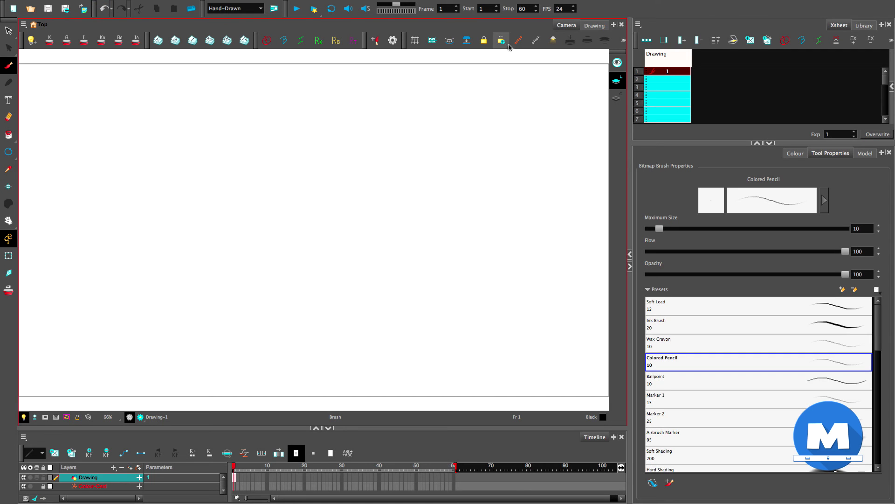
Enlarge the Camera view to full screen and sketch a large rough circle with its right side sloping down to a point.
key("super+f")
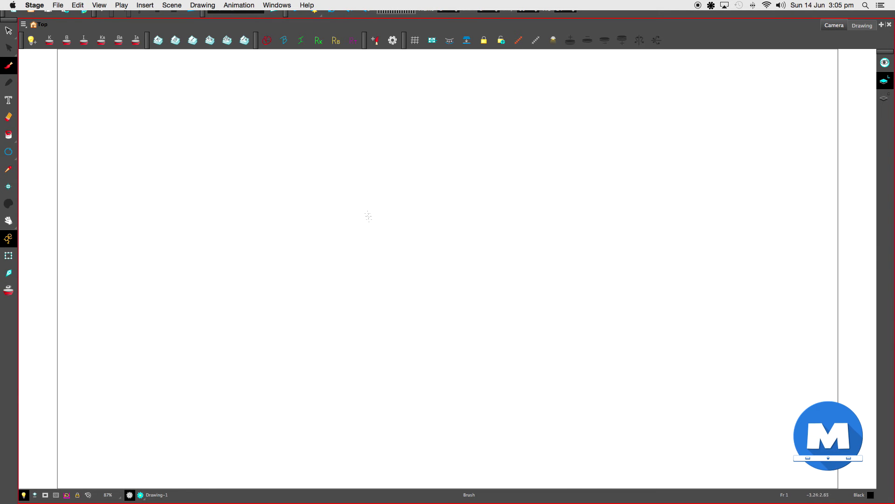
left_click_drag(294, 124, 307, 238)
key("super+z")
left_click_drag(341, 314, 325, 194)
left_click_drag(310, 247, 393, 179)
left_click_drag(337, 179, 414, 161)
mouse_move(328, 195)
left_mouse_down()
mouse_move(338, 183)
mouse_move(448, 193)
mouse_move(314, 252)
mouse_move(380, 330)
mouse_move(462, 268)
left_mouse_up()
left_click_drag(406, 156, 456, 210)
left_click_drag(428, 168, 458, 294)
mouse_move(458, 194)
left_mouse_down()
mouse_move(438, 214)
mouse_move(474, 259)
mouse_move(440, 224)
mouse_move(474, 257)
left_mouse_up()
left_click_drag(450, 308, 443, 316)
Reinforce the circle's lower and right contours and add curved lines converging in a pointed shape at its lower right.
mouse_move(328, 314)
left_mouse_down()
mouse_move(395, 330)
mouse_move(469, 310)
left_mouse_up()
left_click_drag(380, 332, 480, 300)
left_click_drag(419, 163, 501, 293)
left_click_drag(444, 185, 502, 293)
left_click_drag(394, 332, 489, 299)
left_click_drag(320, 296, 406, 278)
mouse_move(341, 275)
left_mouse_down()
mouse_move(442, 298)
mouse_move(492, 284)
left_mouse_up()
mouse_move(321, 293)
left_mouse_down()
mouse_move(331, 320)
mouse_move(360, 330)
mouse_move(480, 310)
mouse_move(463, 329)
left_mouse_up()
left_click_drag(439, 293, 489, 321)
mouse_move(429, 305)
left_mouse_down()
mouse_move(446, 317)
mouse_move(503, 302)
left_mouse_up()
Sketch an inner oval in the left half of the circle and a line from its base to the right-hand point.
mouse_move(344, 278)
left_mouse_down()
mouse_move(376, 214)
mouse_move(415, 292)
left_mouse_up()
mouse_move(341, 273)
left_mouse_down()
mouse_move(350, 210)
mouse_move(370, 210)
mouse_move(412, 257)
left_mouse_up()
left_click_drag(392, 224, 348, 285)
left_click_drag(342, 248, 407, 292)
left_click_drag(340, 274, 423, 268)
left_click_drag(384, 219, 415, 268)
left_click_drag(394, 231, 422, 280)
mouse_move(403, 245)
left_mouse_down()
mouse_move(416, 279)
mouse_move(480, 292)
left_mouse_up()
left_click_drag(419, 283, 494, 294)
left_click_drag(435, 287, 505, 292)
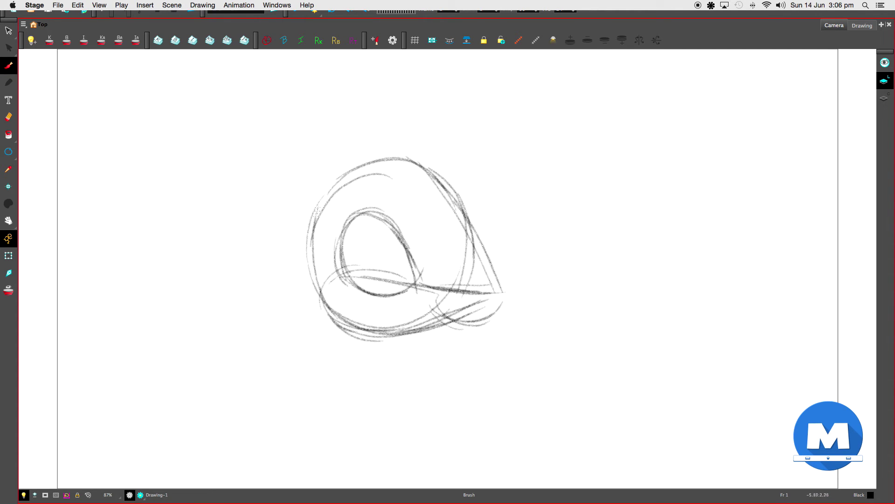
Sketch two pointed ears rising from the head circle and reinforce the forehead contour.
mouse_move(196, 101)
left_mouse_down()
mouse_move(301, 182)
mouse_move(205, 156)
mouse_move(255, 225)
left_mouse_up()
left_click_drag(205, 176, 284, 219)
mouse_move(208, 183)
left_mouse_down()
mouse_move(285, 231)
mouse_move(321, 237)
left_mouse_up()
left_click_drag(276, 165, 326, 194)
mouse_move(382, 78)
left_mouse_down()
mouse_move(388, 154)
mouse_move(386, 122)
left_mouse_up()
mouse_move(378, 65)
left_mouse_down()
mouse_move(413, 90)
mouse_move(436, 142)
left_mouse_up()
left_click_drag(425, 112, 447, 193)
left_click_drag(406, 164, 463, 205)
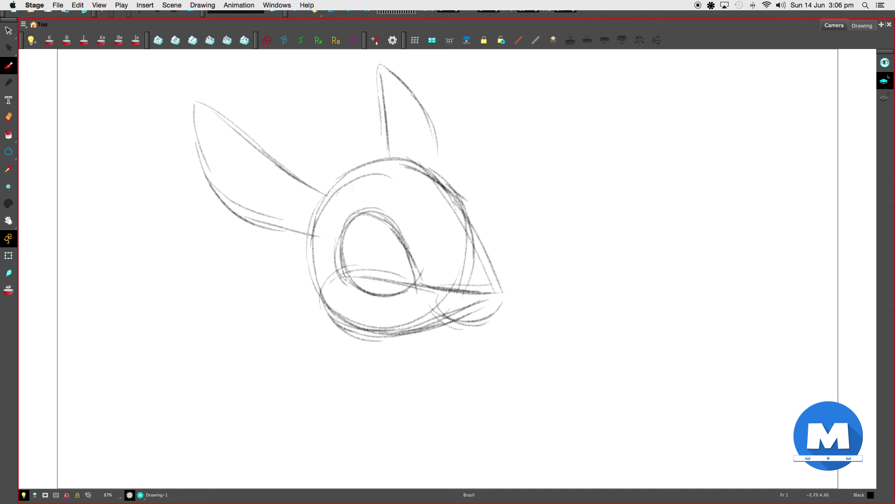
Add a curved eyebrow and a brow bump on the far side, and darken the eye outline and snout bridge.
mouse_move(338, 210)
left_mouse_down()
mouse_move(364, 191)
mouse_move(375, 189)
mouse_move(347, 197)
mouse_move(383, 198)
left_mouse_up()
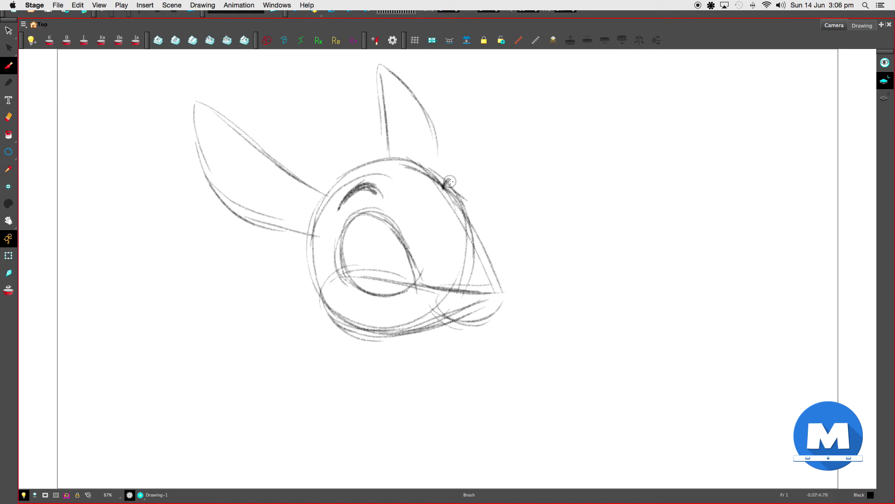
left_click_drag(442, 181, 469, 208)
mouse_move(348, 231)
left_mouse_down()
mouse_move(353, 258)
mouse_move(387, 224)
mouse_move(364, 222)
mouse_move(408, 242)
left_mouse_up()
left_click_drag(371, 213, 402, 236)
mouse_move(342, 271)
left_mouse_down()
mouse_move(349, 278)
mouse_move(387, 213)
left_mouse_up()
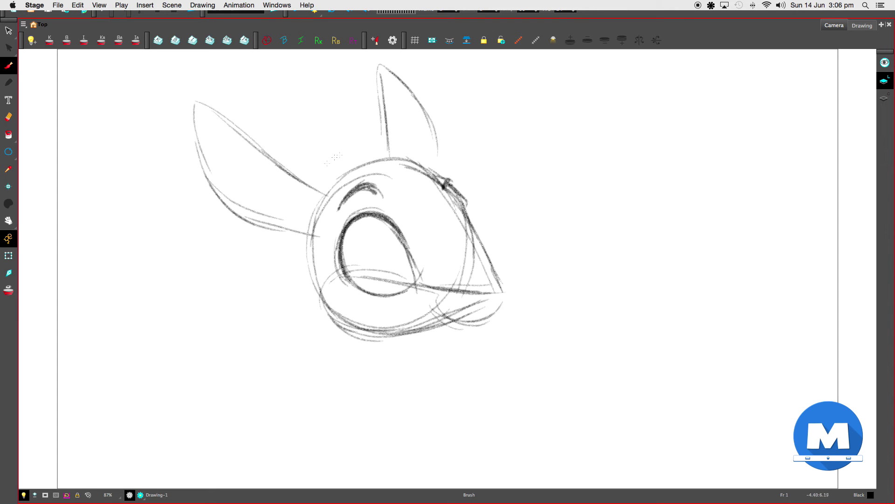
Add inner fold lines to the rear ear and a tuft of fur on top of the head.
mouse_move(262, 150)
left_mouse_down()
mouse_move(298, 196)
mouse_move(308, 236)
left_mouse_up()
left_click_drag(210, 188, 235, 188)
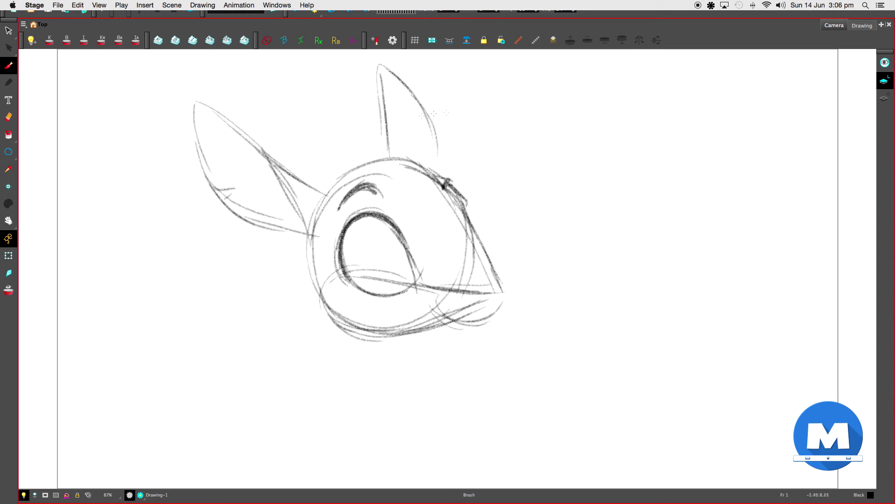
mouse_move(329, 191)
left_mouse_down()
mouse_move(344, 156)
mouse_move(375, 139)
left_mouse_up()
mouse_move(345, 173)
left_mouse_down()
mouse_move(379, 140)
mouse_move(421, 151)
mouse_move(436, 173)
left_mouse_up()
left_click_drag(409, 179, 441, 185)
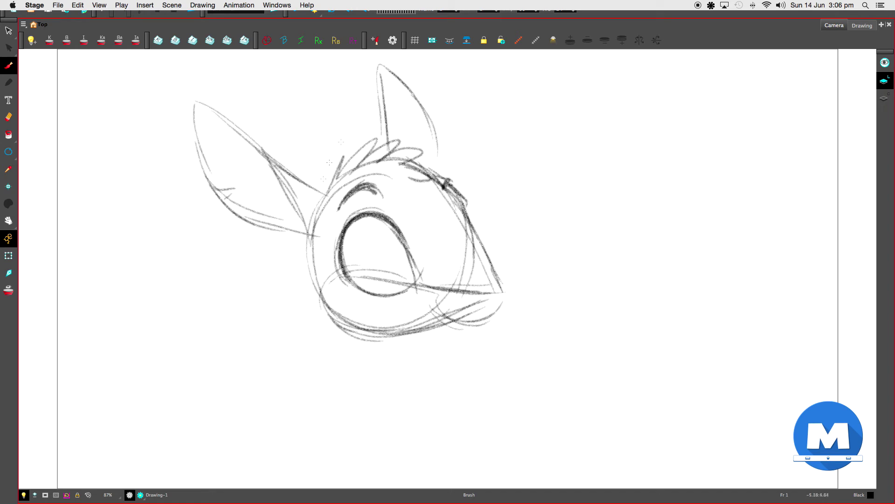
Darken the nose tip and snout bridge, and add a stroke along the rear ear's upper edge.
mouse_move(467, 292)
left_mouse_down()
mouse_move(497, 308)
mouse_move(472, 295)
left_mouse_up()
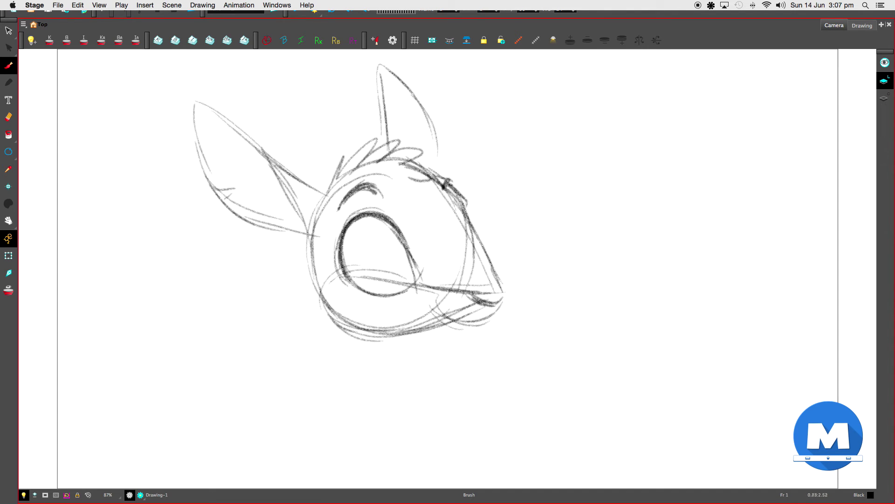
left_click_drag(465, 203, 486, 252)
left_click_drag(204, 102, 234, 120)
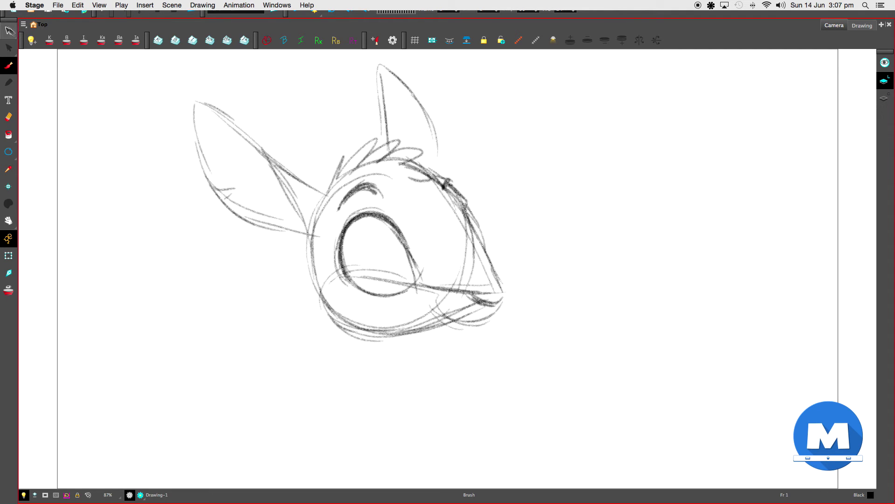
Lasso the whole head with the Cutter, scale it down and move it toward the centre of the frame.
left_click_drag(9, 31, 33, 40)
mouse_move(337, 366)
left_mouse_down()
mouse_move(172, 214)
mouse_move(280, 55)
mouse_move(358, 49)
mouse_move(581, 211)
mouse_move(424, 385)
mouse_move(386, 375)
left_mouse_up()
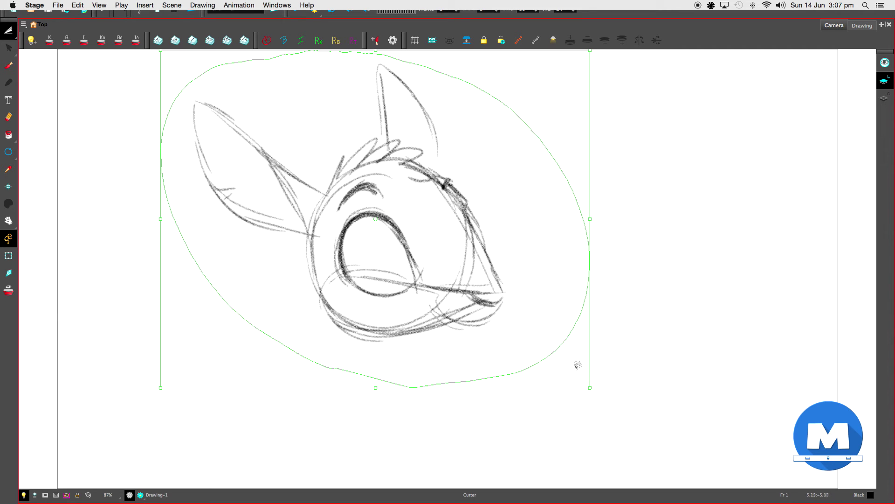
mouse_move(590, 388)
left_mouse_down()
mouse_move(537, 342)
mouse_move(479, 264)
left_mouse_up()
left_click_drag(442, 229, 495, 269)
left_click(418, 331)
mouse_move(328, 334)
left_mouse_down()
mouse_move(219, 274)
mouse_move(299, 47)
mouse_move(540, 214)
mouse_move(390, 368)
left_mouse_up()
mouse_move(451, 242)
left_mouse_down()
mouse_move(500, 274)
mouse_move(532, 276)
left_mouse_up()
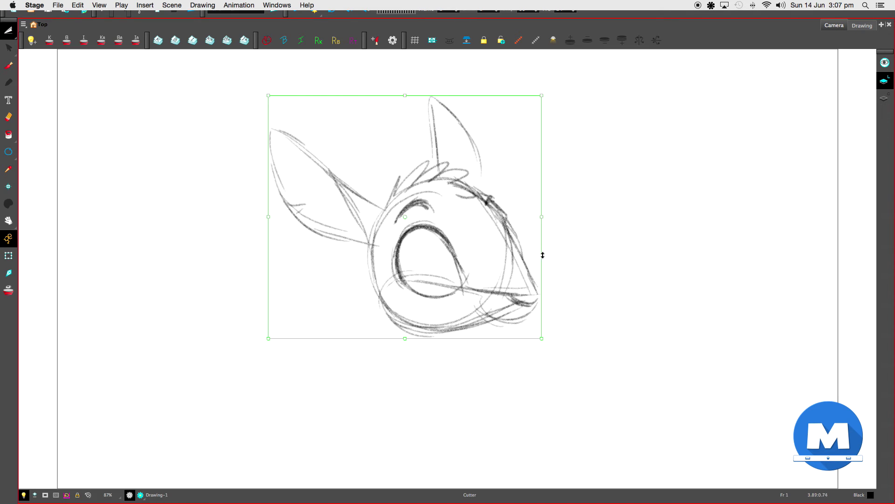
Stretch the selected head slightly wider and taller.
mouse_move(542, 254)
left_mouse_down()
mouse_move(542, 242)
mouse_move(542, 251)
left_mouse_up()
left_click_drag(543, 217, 548, 215)
left_click_drag(409, 93, 409, 91)
left_click_drag(342, 338, 346, 336)
left_click_drag(551, 213, 558, 214)
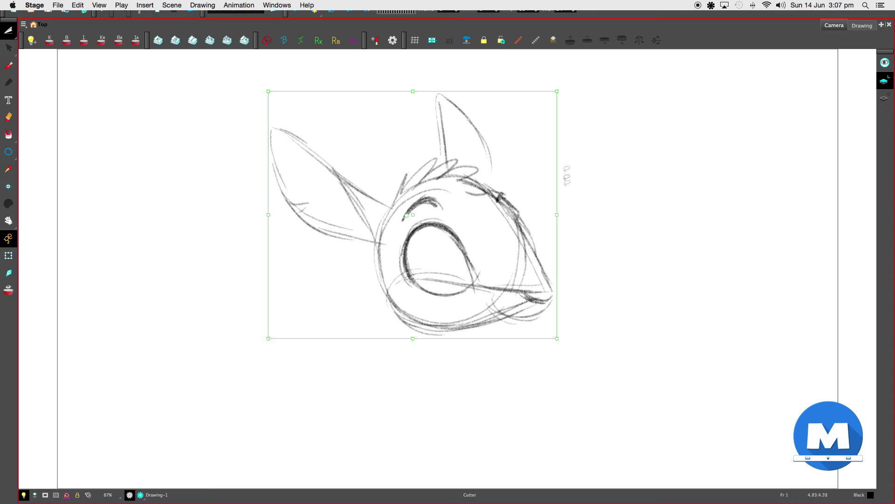
left_click_drag(557, 92, 559, 88)
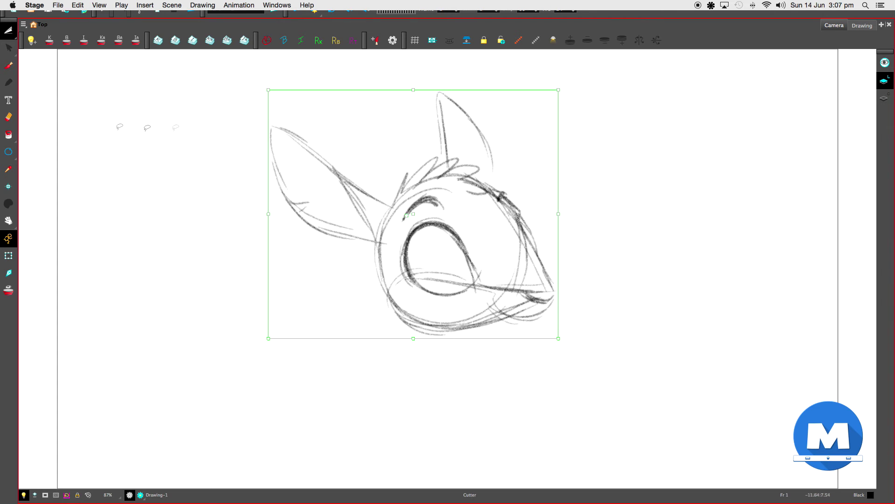
Sketch a rounded body behind the head with the Brush, adding a straight chest line up to the chin.
left_click(14, 72)
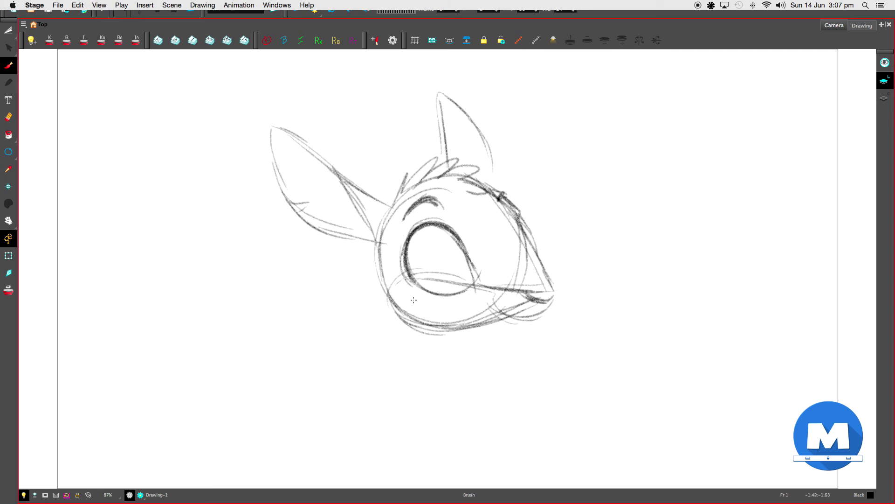
left_click_drag(393, 202, 290, 258)
left_click_drag(331, 226, 281, 323)
left_click_drag(287, 263, 310, 399)
left_click_drag(274, 304, 309, 384)
left_click_drag(278, 334, 340, 402)
mouse_move(307, 380)
left_mouse_down()
mouse_move(348, 400)
mouse_move(394, 402)
left_mouse_up()
mouse_move(336, 396)
left_mouse_down()
mouse_move(383, 402)
mouse_move(453, 333)
left_mouse_up()
left_click_drag(381, 394, 458, 332)
Lasso the entire character with the Cutter, scale it down and move it higher in the frame.
key("alt+t")
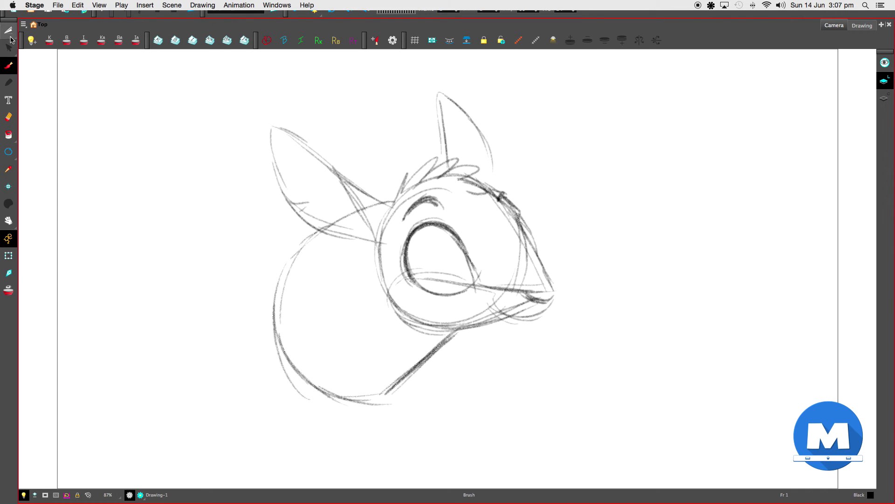
mouse_move(296, 411)
left_mouse_down()
mouse_move(216, 136)
mouse_move(508, 76)
mouse_move(523, 413)
mouse_move(280, 407)
left_mouse_up()
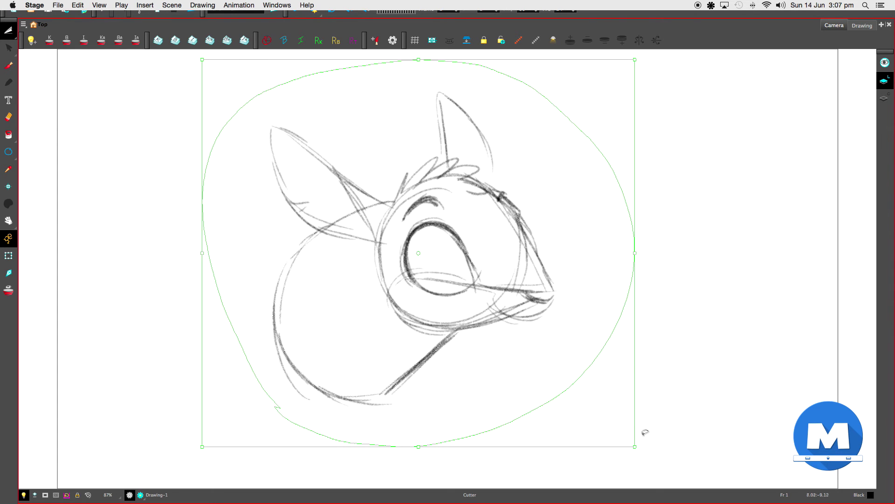
left_click_drag(637, 446, 578, 371)
left_click_drag(431, 301, 462, 282)
Sketch the curved thigh inside the body and reinforce the lower contour of the rump with the Brush.
left_click(7, 65)
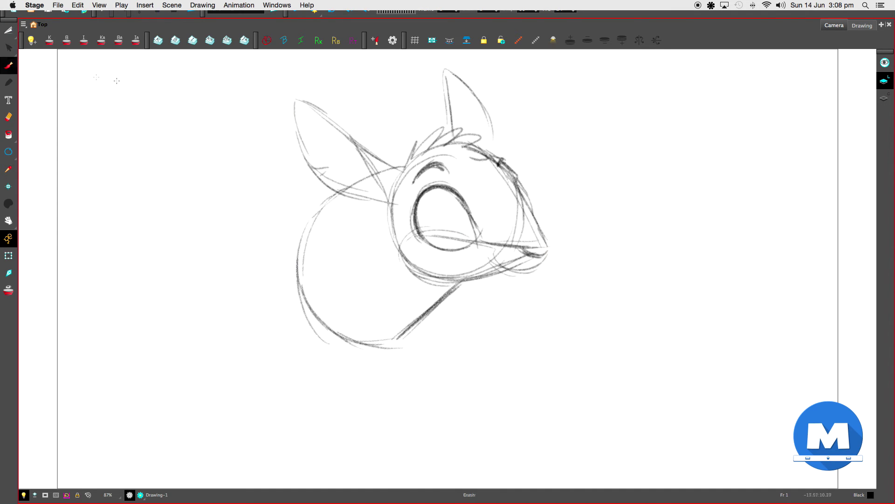
mouse_move(337, 245)
left_mouse_down()
mouse_move(388, 337)
mouse_move(385, 321)
left_mouse_up()
mouse_move(300, 286)
left_mouse_down()
mouse_move(310, 316)
mouse_move(339, 344)
left_mouse_up()
left_click_drag(303, 303, 371, 372)
mouse_move(359, 263)
left_mouse_down()
mouse_move(395, 345)
mouse_move(391, 335)
left_mouse_up()
left_click_drag(301, 305, 366, 364)
mouse_move(309, 327)
left_mouse_down()
mouse_move(393, 345)
mouse_move(362, 380)
left_mouse_up()
Sketch the near hind leg's ankle and its long tapering foot extending forward below the body.
mouse_move(355, 368)
left_mouse_down()
mouse_move(341, 377)
mouse_move(439, 442)
mouse_move(463, 446)
left_mouse_up()
left_click_drag(330, 404, 502, 460)
left_click_drag(354, 396, 485, 438)
left_click_drag(382, 405, 511, 440)
left_click_drag(437, 426, 527, 454)
left_click_drag(459, 430, 513, 444)
left_click_drag(438, 443, 536, 456)
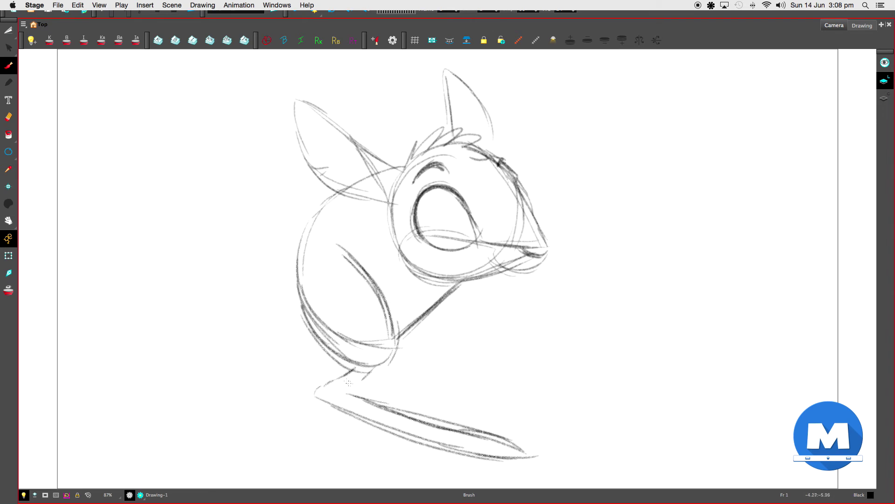
left_click_drag(364, 372, 349, 384)
Sketch the belly line and the long, pointed far hind foot extending forward from the body.
mouse_move(464, 285)
left_mouse_down()
mouse_move(455, 341)
mouse_move(424, 354)
left_mouse_up()
left_click_drag(409, 364, 594, 361)
mouse_move(436, 348)
left_mouse_down()
mouse_move(586, 346)
mouse_move(606, 366)
left_mouse_up()
left_click_drag(556, 362, 604, 362)
Sketch two small front arms with paws beneath the chin and darken the outline of the back.
mouse_move(405, 268)
left_mouse_down()
mouse_move(392, 309)
mouse_move(414, 318)
mouse_move(426, 312)
mouse_move(412, 319)
left_mouse_up()
mouse_move(427, 281)
left_mouse_down()
mouse_move(437, 290)
mouse_move(427, 312)
left_mouse_up()
mouse_move(401, 317)
left_mouse_down()
mouse_move(453, 334)
mouse_move(448, 360)
mouse_move(479, 317)
left_mouse_up()
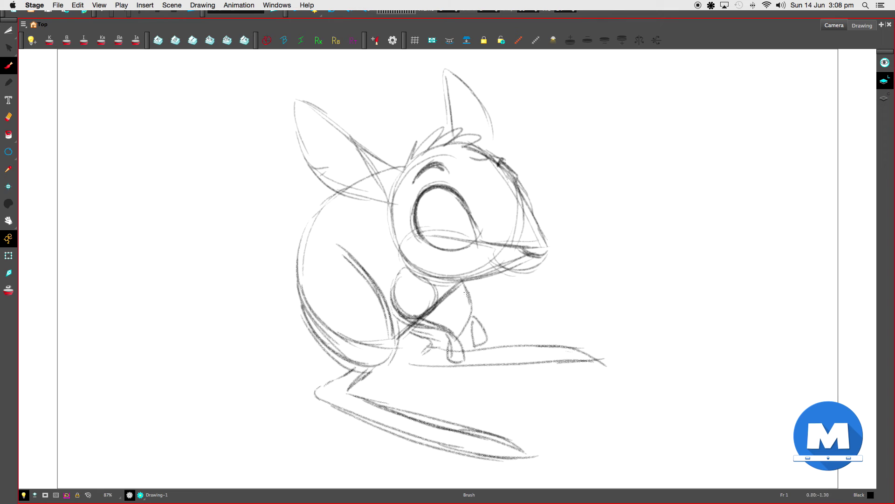
mouse_move(464, 287)
left_mouse_down()
mouse_move(474, 324)
mouse_move(474, 309)
left_mouse_up()
left_click_drag(413, 272, 409, 317)
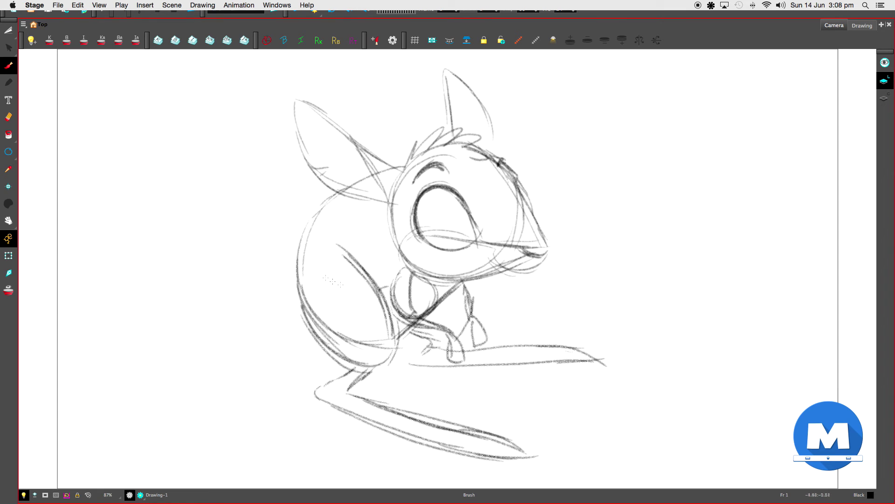
mouse_move(316, 213)
left_mouse_down()
mouse_move(303, 317)
mouse_move(356, 369)
left_mouse_up()
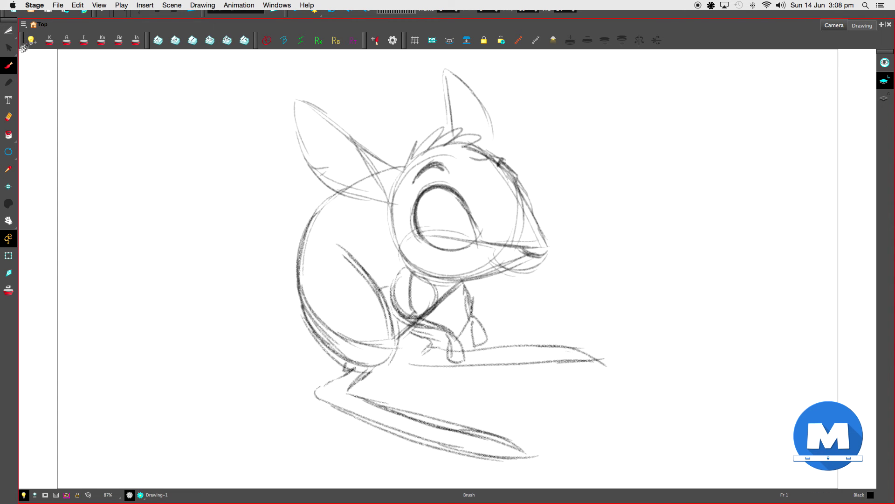
Lasso the body, arms and legs with the Cutter and scale them down slightly beneath the head.
left_click(8, 30)
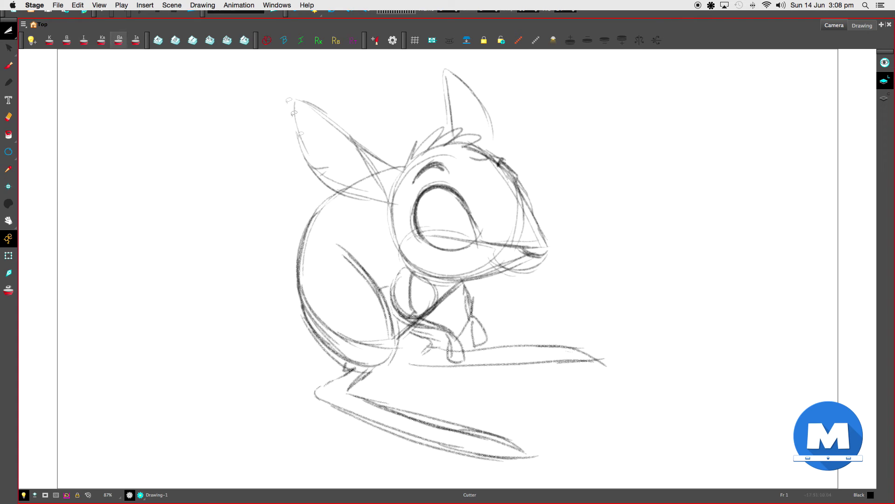
mouse_move(345, 198)
left_mouse_down()
mouse_move(300, 201)
mouse_move(315, 431)
mouse_move(464, 471)
mouse_move(609, 436)
mouse_move(569, 310)
mouse_move(434, 278)
left_mouse_up()
mouse_move(396, 256)
left_mouse_down()
mouse_move(366, 206)
mouse_move(341, 191)
left_mouse_up()
mouse_move(645, 470)
left_mouse_down()
mouse_move(591, 426)
mouse_move(607, 440)
left_mouse_up()
left_click_drag(451, 300, 462, 301)
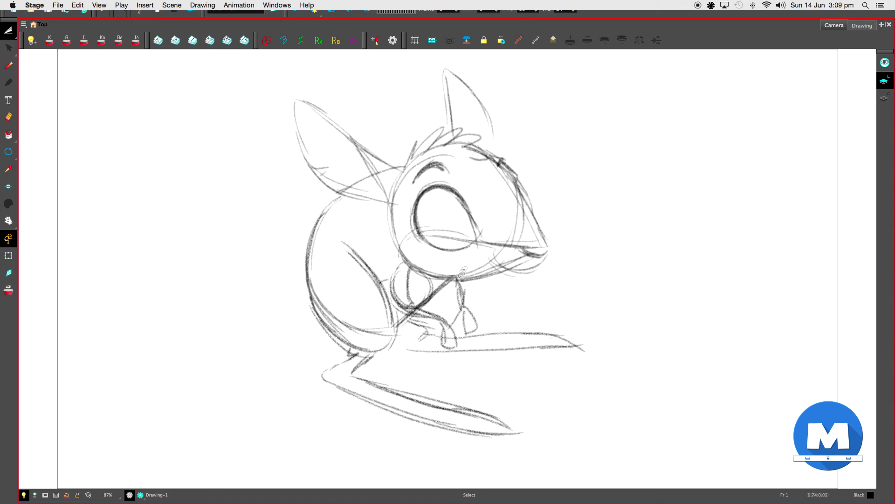
Erase stray lines around the near arm, redraw its edge with the Brush and darken the snout bridge.
left_click(8, 65)
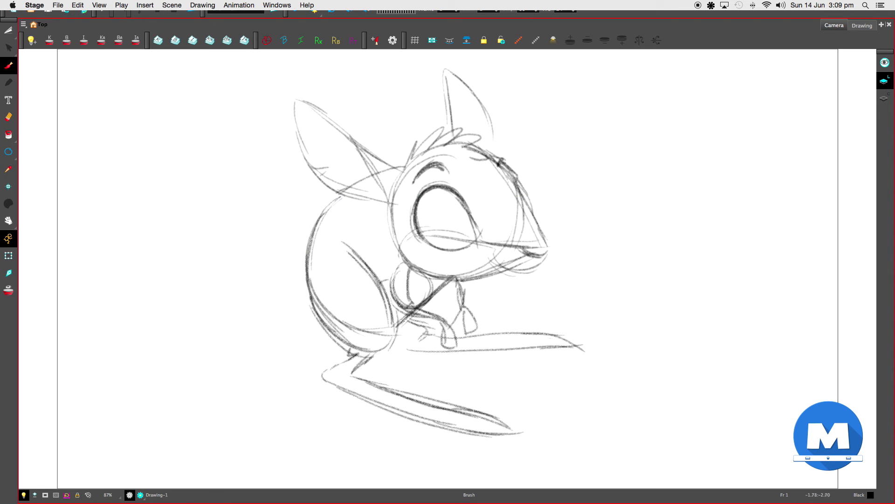
left_click(9, 116)
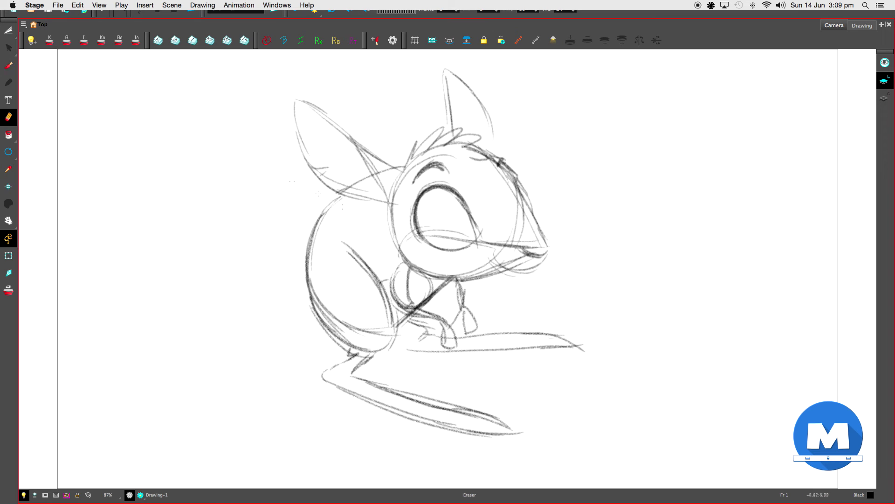
mouse_move(400, 319)
left_mouse_down()
mouse_move(443, 282)
mouse_move(406, 324)
mouse_move(456, 281)
mouse_move(407, 323)
mouse_move(397, 295)
mouse_move(427, 316)
left_mouse_up()
key("alt+b")
left_click_drag(428, 279, 426, 313)
left_click_drag(426, 314, 450, 325)
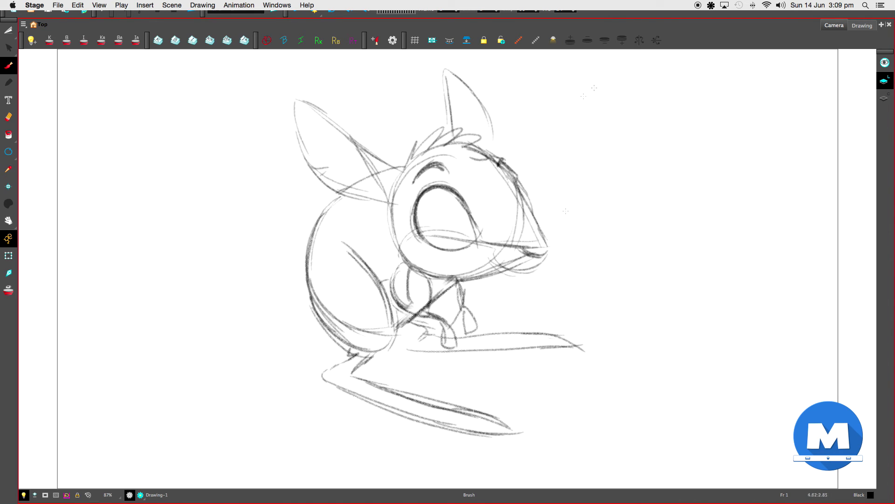
left_click_drag(516, 186, 547, 247)
Lasso the head and ears with the Cutter and scale them slightly larger over the body.
left_click(9, 30)
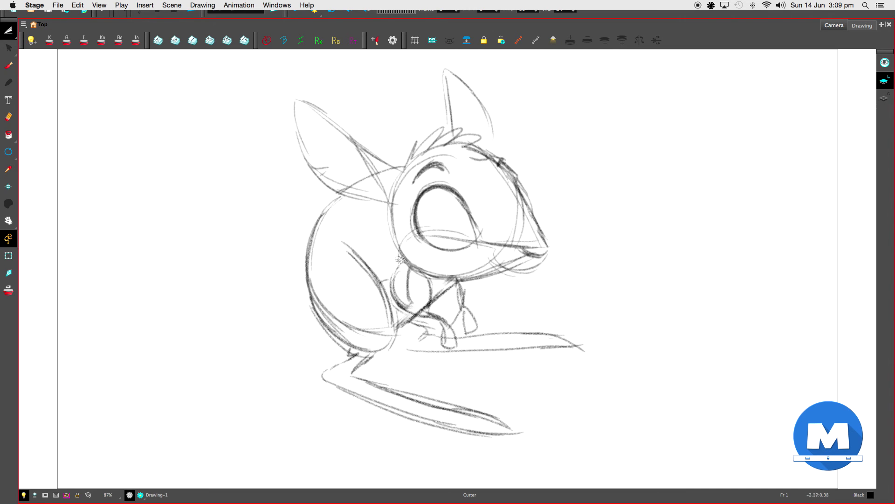
mouse_move(397, 257)
left_mouse_down()
mouse_move(380, 209)
mouse_move(299, 168)
mouse_move(277, 100)
mouse_move(422, 62)
mouse_move(464, 68)
mouse_move(562, 132)
mouse_move(583, 247)
mouse_move(533, 288)
mouse_move(408, 267)
left_mouse_up()
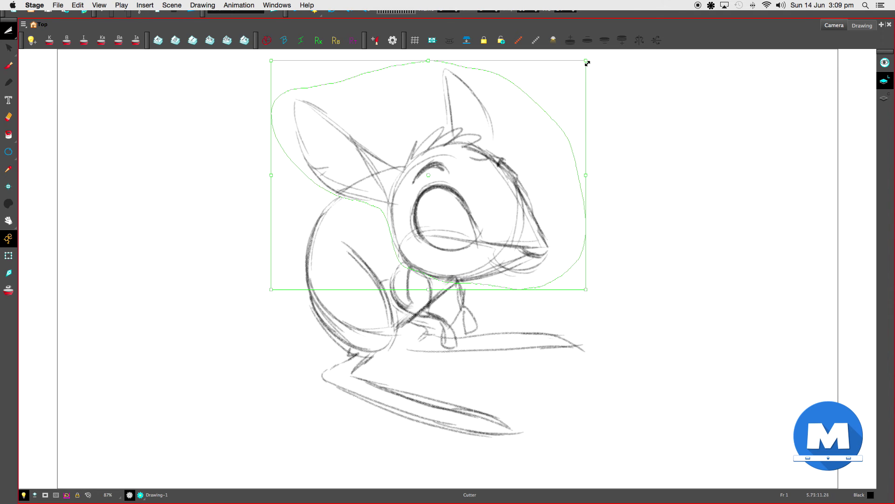
left_click_drag(585, 286, 561, 244)
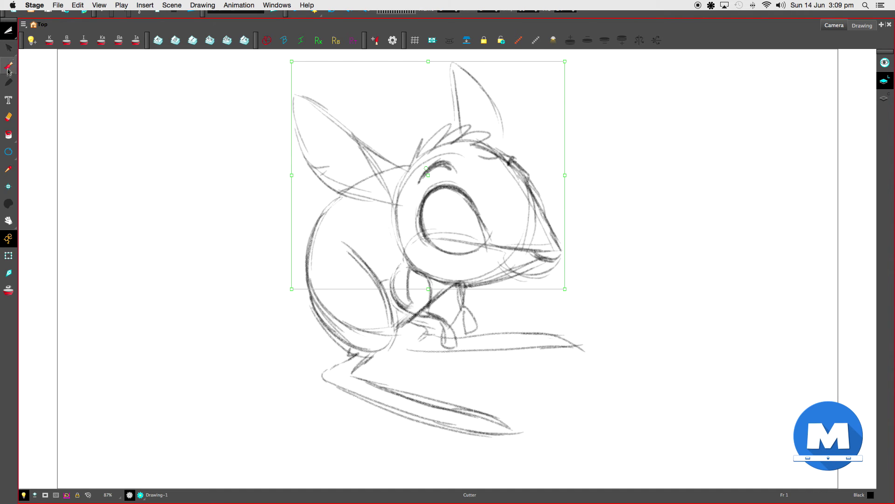
Activate the Eraser, show its Tool Properties in the regular workspace and choose the Soft Eraser preset.
left_click(15, 115)
left_click(16, 117)
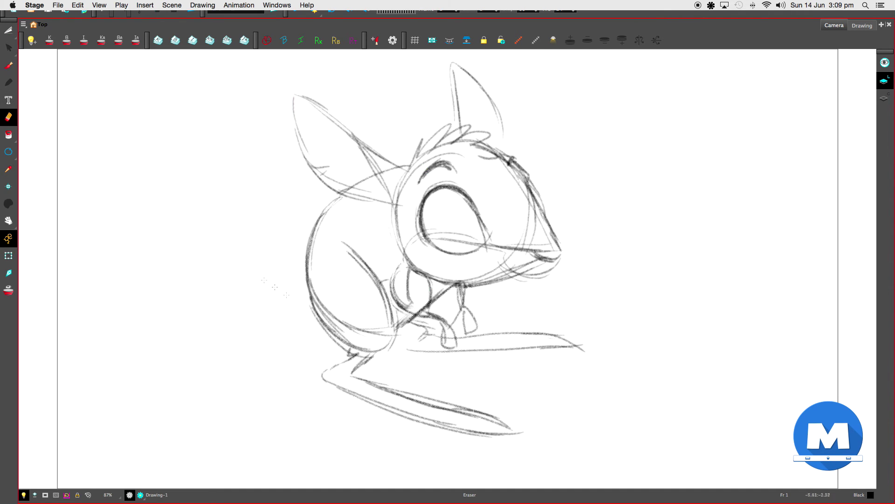
left_click(882, 26)
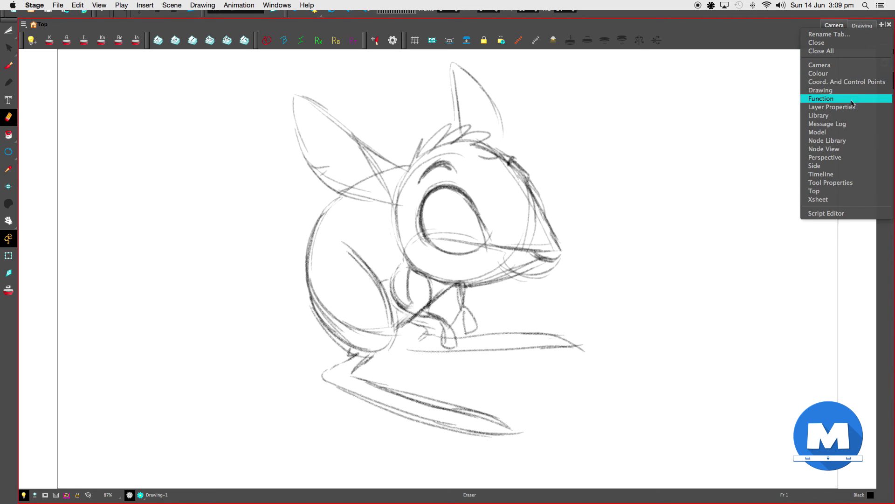
left_click(832, 182)
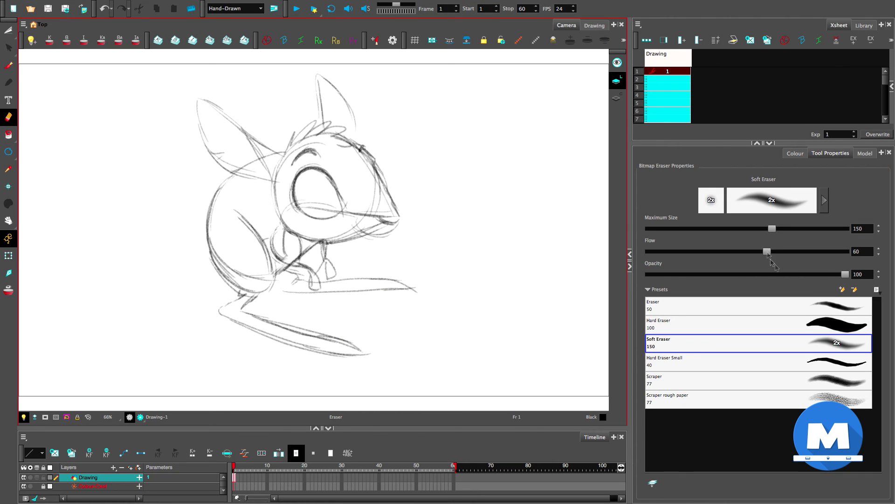
left_click(813, 344)
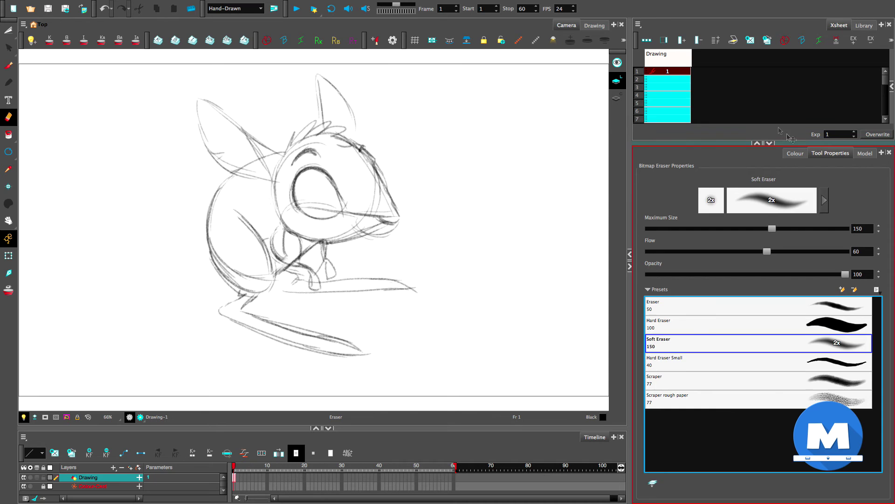
Collapse the Timeline and fade the whole sketch to faint traces with the Soft Eraser at maximum size 418.5.
left_click_drag(394, 428, 393, 476)
mouse_move(197, 135)
left_mouse_down()
mouse_move(230, 210)
mouse_move(237, 169)
mouse_move(280, 208)
left_mouse_up()
mouse_move(302, 164)
left_mouse_down()
mouse_move(393, 266)
mouse_move(336, 141)
mouse_move(360, 283)
mouse_move(225, 237)
mouse_move(286, 343)
mouse_move(267, 303)
mouse_move(222, 328)
mouse_move(386, 395)
mouse_move(280, 330)
mouse_move(298, 299)
mouse_move(379, 333)
mouse_move(288, 212)
mouse_move(319, 175)
mouse_move(308, 161)
left_mouse_up()
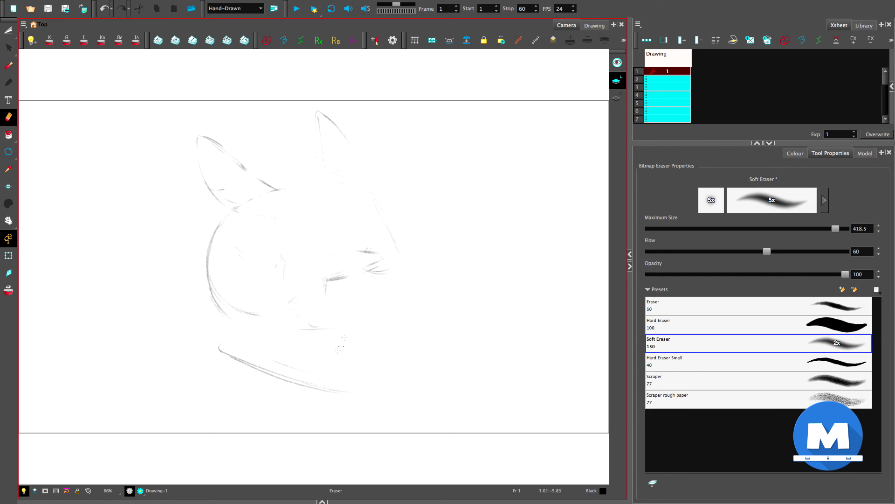
left_click(349, 282)
left_click(247, 169)
left_click(224, 200)
left_click(223, 301)
left_click(370, 267)
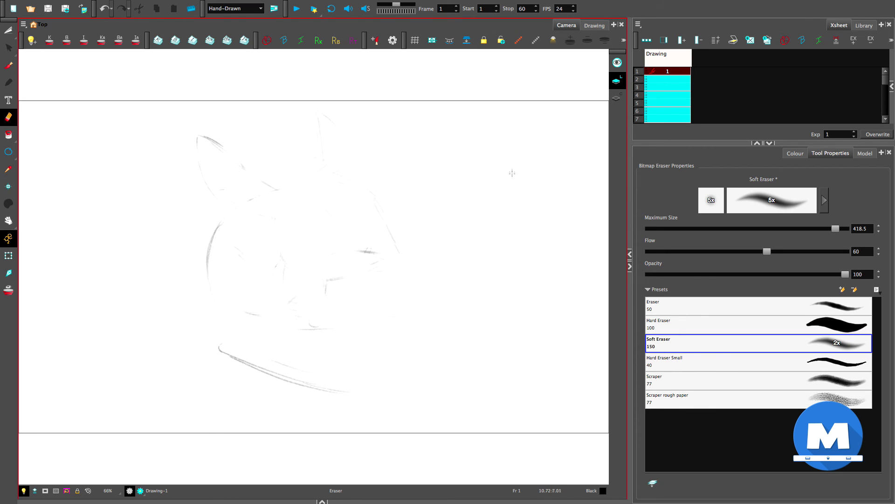
Enlarge the Camera view to full screen and reactivate the Brush, undoing a trial stroke beside the faded sketch.
key("grave")
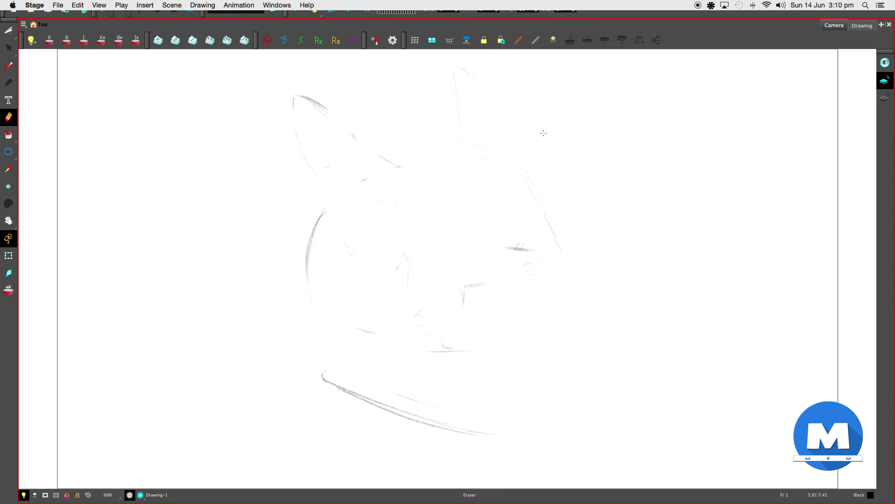
key("alt+b")
left_click_drag(610, 148, 614, 206)
key("super+z")
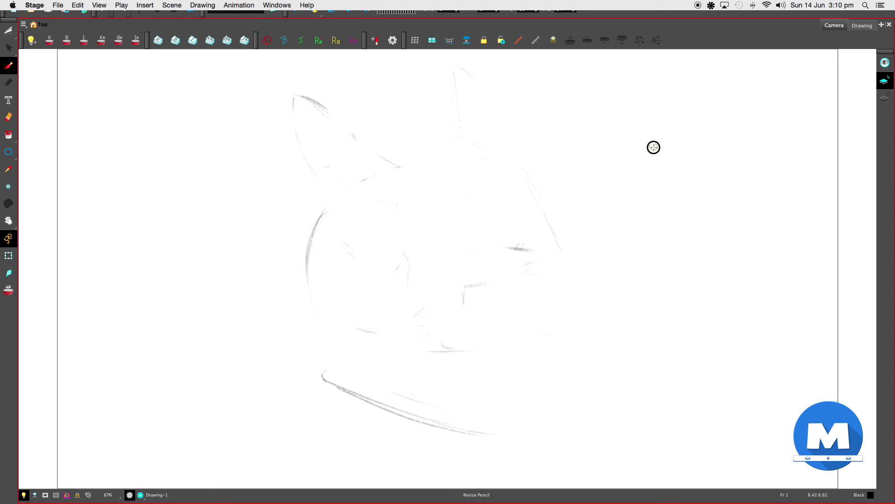
Redraw the near ear over the faint traces, with a jagged notch in its lower edge and an inner fold line.
mouse_move(304, 96)
left_mouse_down()
mouse_move(398, 167)
mouse_move(309, 153)
mouse_move(311, 162)
mouse_move(334, 164)
mouse_move(325, 174)
mouse_move(339, 191)
mouse_move(393, 205)
left_mouse_up()
left_click_drag(357, 136, 383, 193)
mouse_move(365, 156)
left_mouse_down()
mouse_move(397, 213)
mouse_move(441, 188)
left_mouse_up()
Draw the outline of a large teardrop-shaped eye and thicken its upper edge, undoing the last stray stroke.
mouse_move(421, 218)
left_mouse_down()
mouse_move(456, 193)
mouse_move(433, 201)
mouse_move(446, 190)
mouse_move(472, 206)
mouse_move(441, 192)
mouse_move(476, 209)
left_mouse_up()
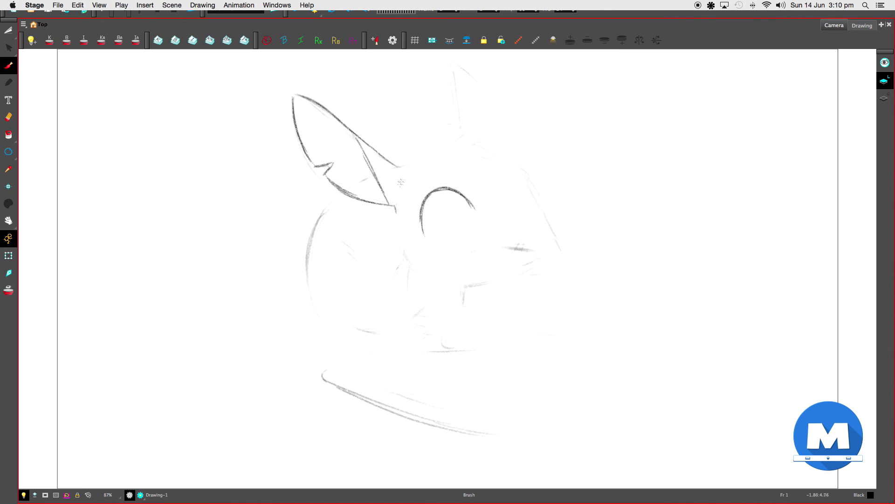
mouse_move(422, 218)
left_mouse_down()
mouse_move(442, 245)
mouse_move(428, 234)
mouse_move(462, 254)
mouse_move(443, 250)
mouse_move(482, 246)
left_mouse_up()
left_click_drag(466, 201, 486, 233)
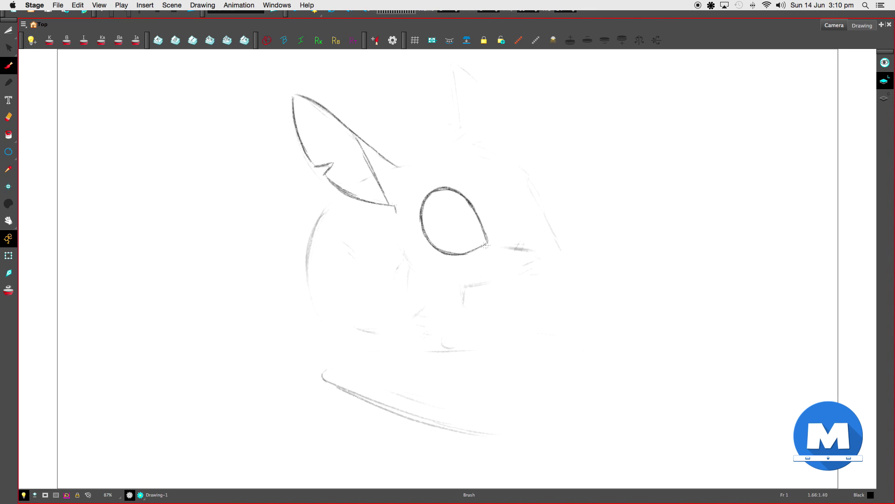
left_click_drag(423, 222, 437, 191)
left_click_drag(429, 199, 454, 190)
mouse_move(429, 200)
left_mouse_down()
mouse_move(459, 192)
mouse_move(471, 204)
left_mouse_up()
key("super+z")
Draw the fur tuft on top of the head, the pointed far ear and the forehead line down the snout.
mouse_move(364, 145)
left_mouse_down()
mouse_move(406, 169)
mouse_move(425, 137)
mouse_move(443, 148)
mouse_move(455, 133)
mouse_move(493, 135)
mouse_move(498, 157)
left_mouse_up()
mouse_move(450, 65)
left_mouse_down()
mouse_move(457, 117)
mouse_move(452, 63)
mouse_move(493, 121)
mouse_move(486, 91)
mouse_move(492, 149)
mouse_move(527, 173)
mouse_move(556, 237)
left_mouse_up()
left_click_drag(533, 197, 562, 247)
left_click_drag(391, 205, 398, 220)
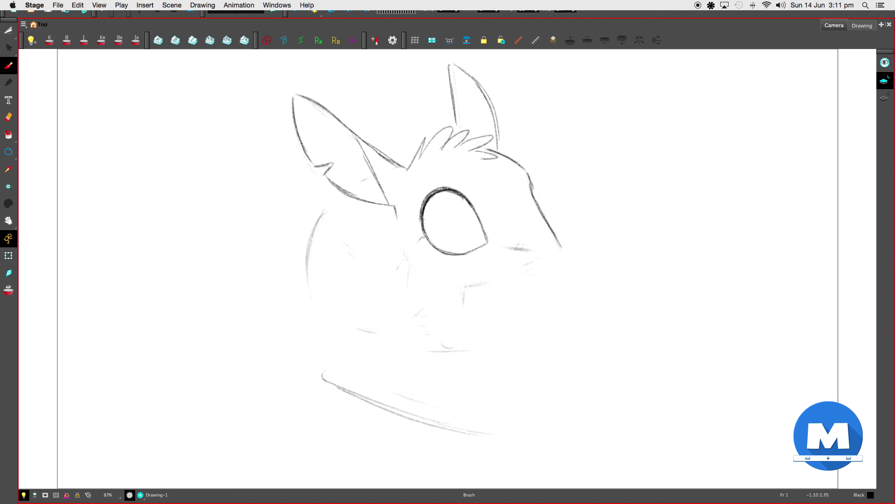
Draw the furry cheek and jaw below the eye, the mouth line and nose tip, and the protruding front teeth.
mouse_move(422, 237)
left_mouse_down()
mouse_move(413, 275)
mouse_move(433, 280)
left_mouse_up()
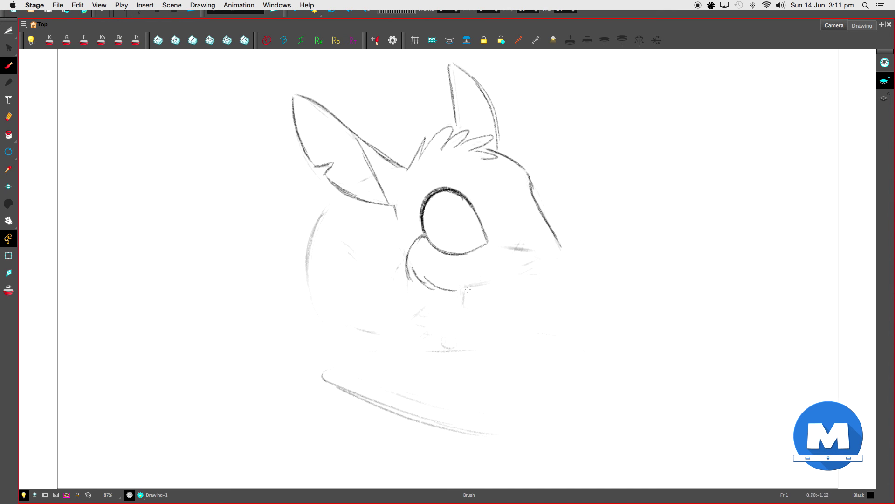
mouse_move(448, 278)
left_mouse_down()
mouse_move(520, 279)
mouse_move(485, 292)
mouse_move(519, 270)
mouse_move(543, 278)
mouse_move(564, 251)
left_mouse_up()
mouse_move(490, 243)
left_mouse_down()
mouse_move(559, 253)
mouse_move(540, 256)
left_mouse_up()
left_click_drag(501, 246, 555, 262)
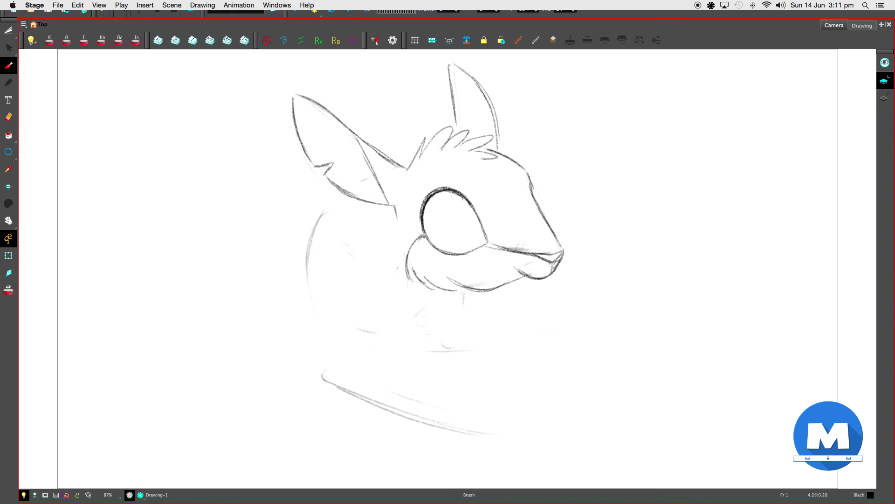
left_click_drag(548, 277, 534, 289)
Draw the chest and both small front legs with their paws beneath the jaw, plus the belly line behind them.
mouse_move(422, 278)
left_mouse_down()
mouse_move(455, 285)
mouse_move(414, 281)
left_mouse_up()
mouse_move(396, 272)
left_mouse_down()
mouse_move(402, 306)
mouse_move(448, 324)
left_mouse_up()
mouse_move(424, 308)
left_mouse_down()
mouse_move(449, 325)
mouse_move(443, 345)
left_mouse_up()
left_click_drag(449, 325, 457, 342)
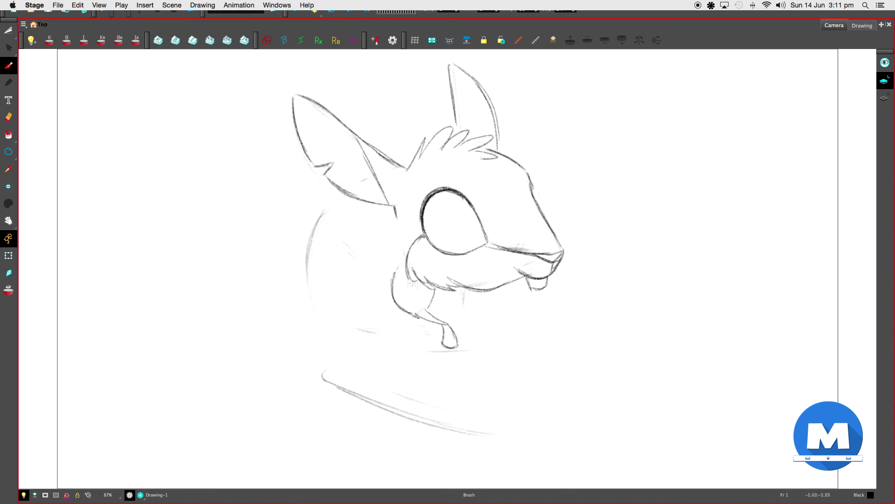
left_click_drag(419, 314, 393, 335)
mouse_move(446, 293)
left_mouse_down()
mouse_move(429, 308)
mouse_move(456, 286)
mouse_move(410, 309)
left_mouse_up()
mouse_move(407, 276)
left_mouse_down()
mouse_move(418, 314)
mouse_move(477, 332)
mouse_move(454, 342)
left_mouse_up()
Draw the rounded back and the large hind thigh, ending in a fringe of fur at the ankle.
left_click_drag(347, 236, 394, 330)
mouse_move(307, 281)
left_mouse_down()
mouse_move(332, 207)
mouse_move(304, 329)
mouse_move(351, 346)
mouse_move(353, 363)
mouse_move(374, 364)
left_mouse_up()
left_click_drag(394, 310, 376, 357)
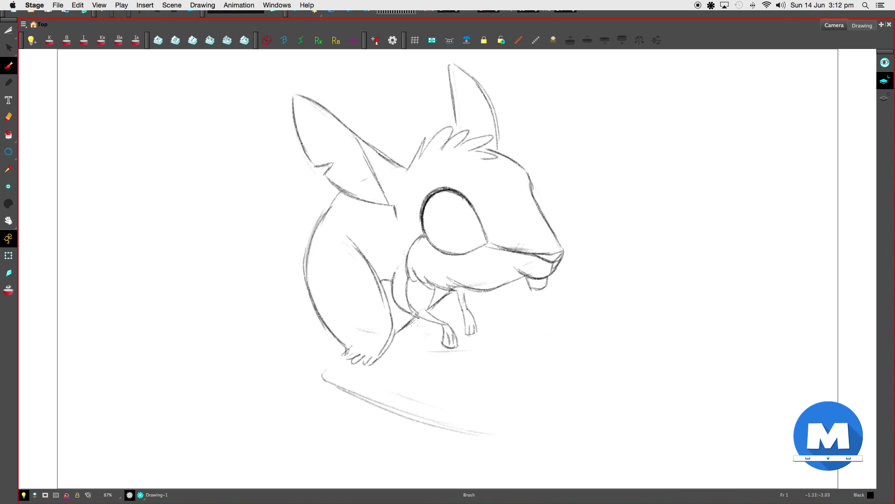
Draw the long near hind foot stretching diagonally forward from the heel below the thigh.
mouse_move(349, 364)
left_mouse_down()
mouse_move(322, 375)
mouse_move(396, 414)
mouse_move(495, 435)
left_mouse_up()
mouse_move(355, 375)
left_mouse_down()
mouse_move(495, 420)
mouse_move(449, 426)
mouse_move(490, 421)
mouse_move(498, 434)
left_mouse_up()
left_click_drag(449, 408, 491, 421)
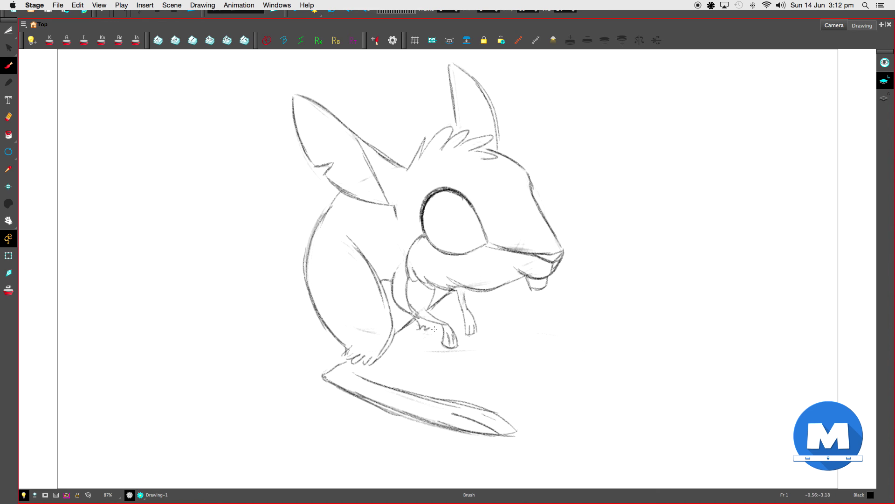
Draw the long, flat far hind foot behind the front paws and reinforce its sole and toe.
mouse_move(426, 326)
left_mouse_down()
mouse_move(406, 348)
mouse_move(554, 349)
left_mouse_up()
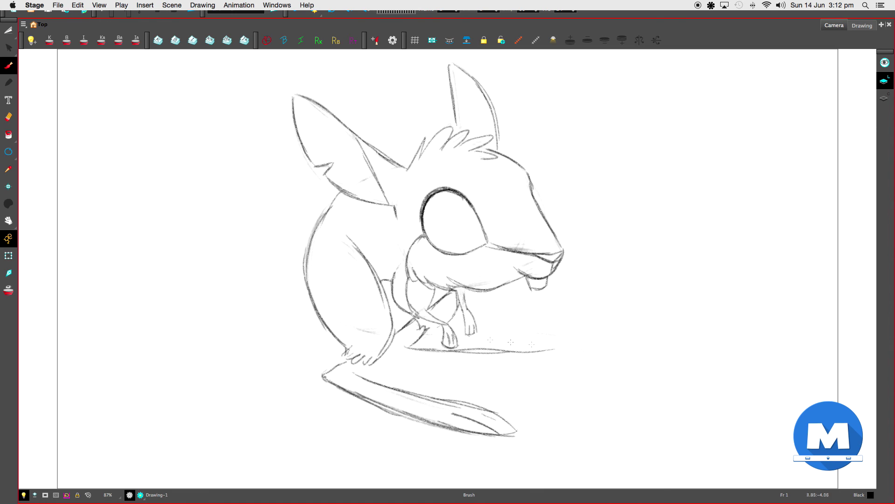
left_click_drag(436, 336, 574, 341)
left_click_drag(468, 348, 553, 350)
mouse_move(479, 349)
left_mouse_down()
mouse_move(541, 353)
mouse_move(474, 352)
mouse_move(580, 349)
mouse_move(536, 349)
mouse_move(561, 336)
mouse_move(581, 347)
left_mouse_up()
left_click_drag(554, 337, 578, 347)
Hatch the shadow between the front legs and darken the outlines of the back and thigh.
mouse_move(440, 328)
left_mouse_down()
mouse_move(439, 338)
mouse_move(459, 303)
mouse_move(441, 309)
left_mouse_up()
mouse_move(453, 295)
left_mouse_down()
mouse_move(446, 317)
mouse_move(436, 313)
left_mouse_up()
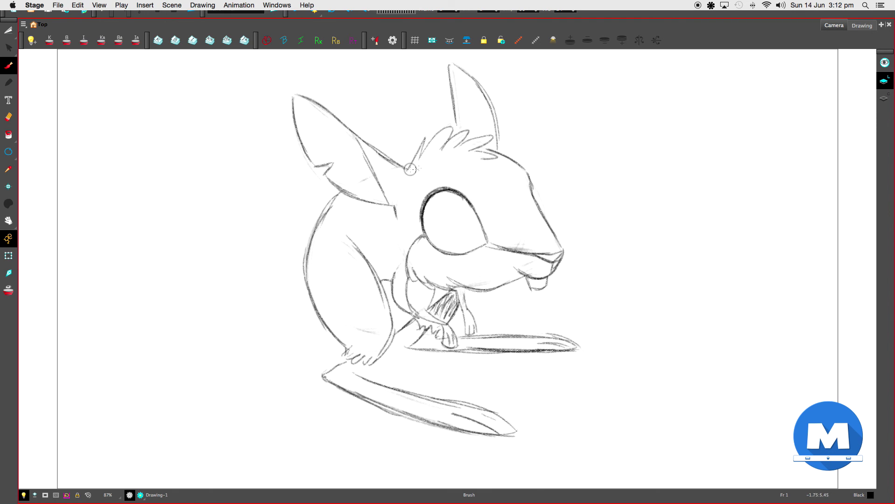
mouse_move(332, 205)
left_mouse_down()
mouse_move(306, 273)
mouse_move(329, 335)
left_mouse_up()
left_click_drag(362, 254, 396, 350)
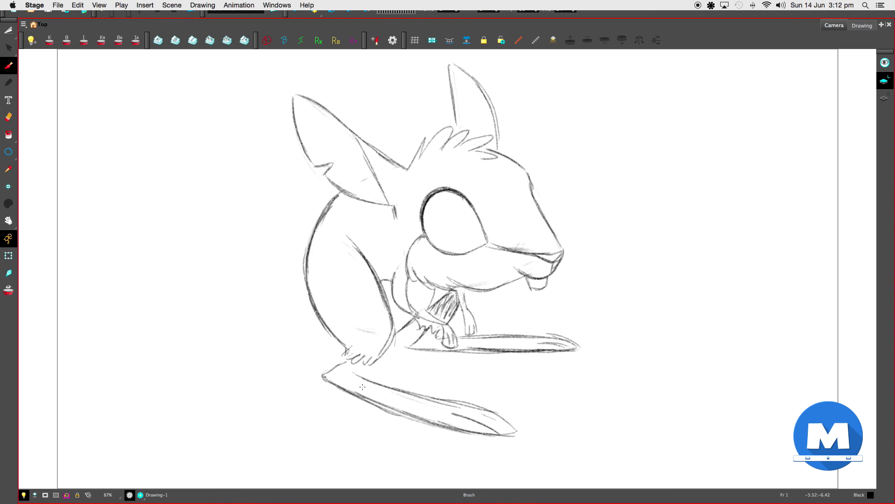
Lasso the eye with the Cutter and scale it slightly larger toward the snout.
left_click(8, 30)
mouse_move(423, 243)
left_mouse_down()
mouse_move(429, 183)
mouse_move(483, 187)
mouse_move(491, 233)
mouse_move(481, 252)
mouse_move(457, 259)
mouse_move(424, 242)
left_mouse_up()
left_click_drag(494, 173, 502, 163)
left_click_drag(491, 220, 487, 226)
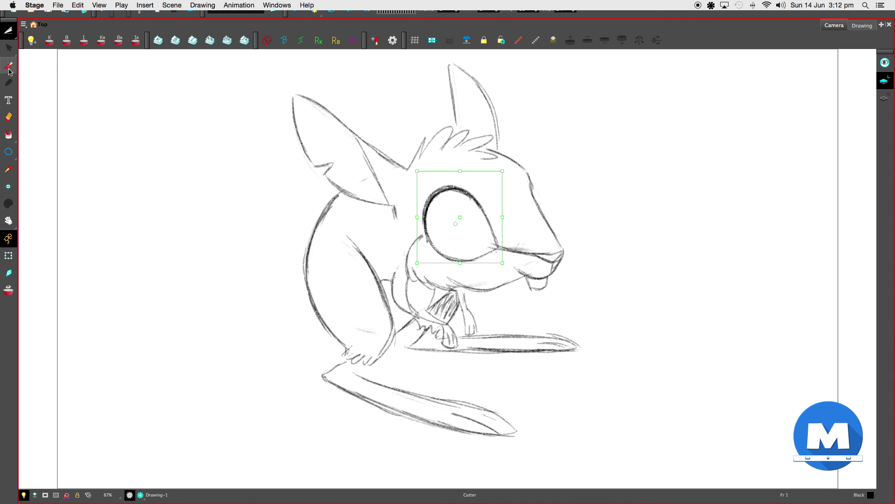
With the Brush, draw a small round highlight inside the eye and shade the rest of the eye dark.
left_click(8, 65)
key("2")
key("2")
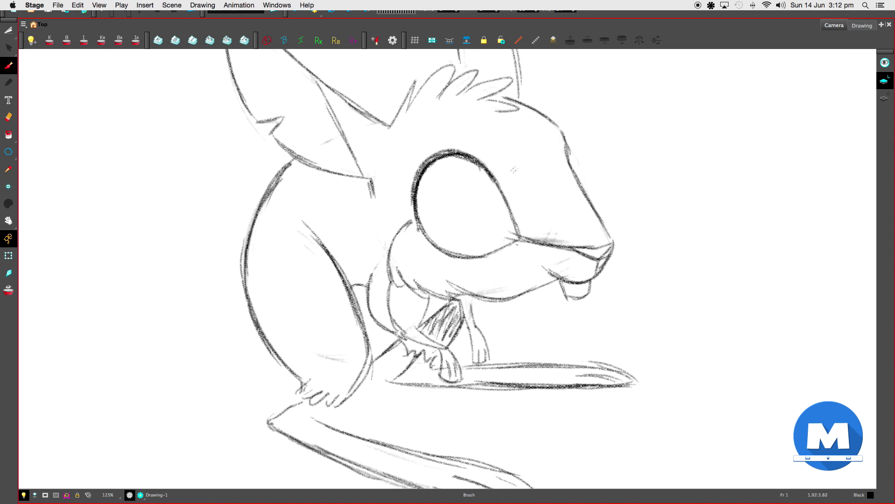
mouse_move(452, 195)
left_mouse_down()
mouse_move(456, 178)
mouse_move(464, 194)
mouse_move(452, 197)
left_mouse_up()
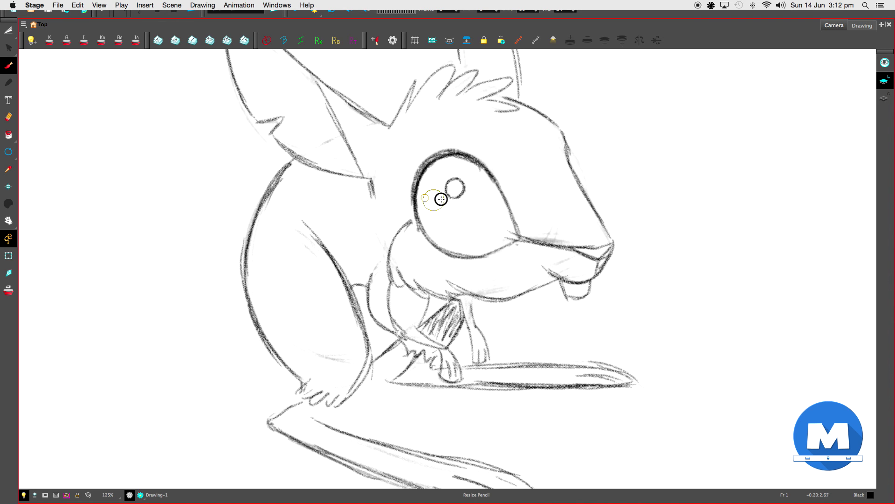
mouse_move(431, 168)
left_mouse_down()
mouse_move(421, 234)
mouse_move(457, 200)
mouse_move(465, 251)
mouse_move(494, 214)
mouse_move(505, 216)
mouse_move(508, 235)
mouse_move(474, 252)
mouse_move(447, 162)
mouse_move(447, 178)
mouse_move(465, 163)
mouse_move(468, 187)
mouse_move(481, 178)
mouse_move(471, 166)
mouse_move(500, 204)
mouse_move(487, 177)
mouse_move(518, 240)
left_mouse_up()
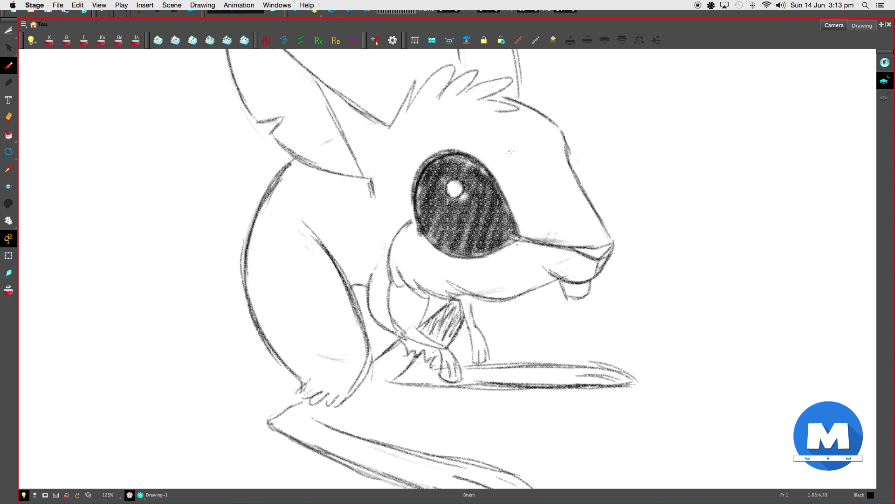
Draw a long, S-curved tail with a feathery tip behind the body and darken the near ear's inner fold line.
key("2")
key("2")
key("o")
left_click_drag(581, 148, 574, 150)
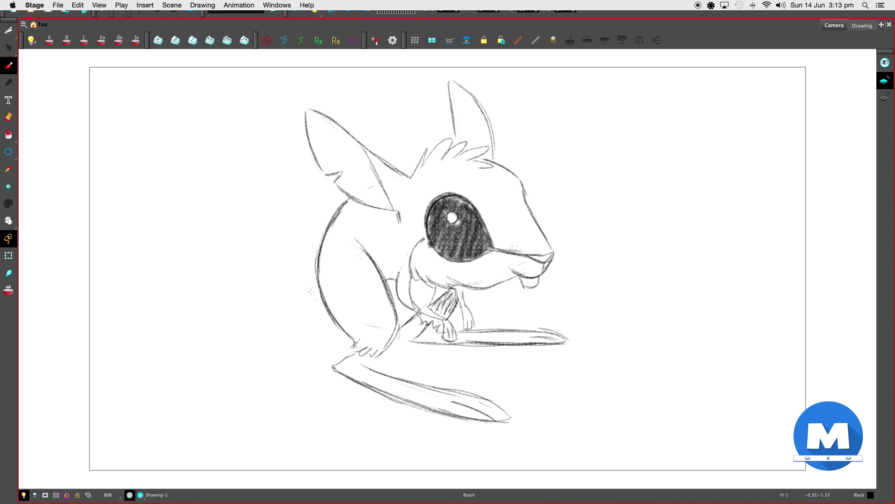
mouse_move(328, 307)
left_mouse_down()
mouse_move(240, 139)
mouse_move(148, 181)
left_mouse_up()
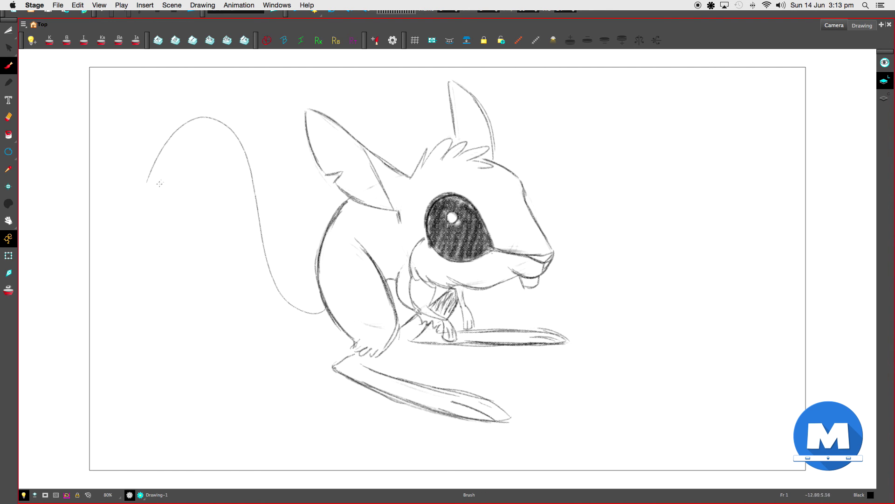
mouse_move(189, 132)
left_mouse_down()
mouse_move(239, 175)
mouse_move(215, 131)
mouse_move(242, 238)
mouse_move(235, 158)
mouse_move(252, 293)
mouse_move(249, 245)
mouse_move(279, 302)
mouse_move(252, 264)
mouse_move(304, 322)
left_mouse_up()
left_click_drag(260, 288, 327, 329)
mouse_move(163, 142)
left_mouse_down()
mouse_move(138, 178)
mouse_move(140, 199)
mouse_move(154, 192)
mouse_move(147, 187)
mouse_move(161, 163)
mouse_move(162, 186)
mouse_move(172, 151)
left_mouse_up()
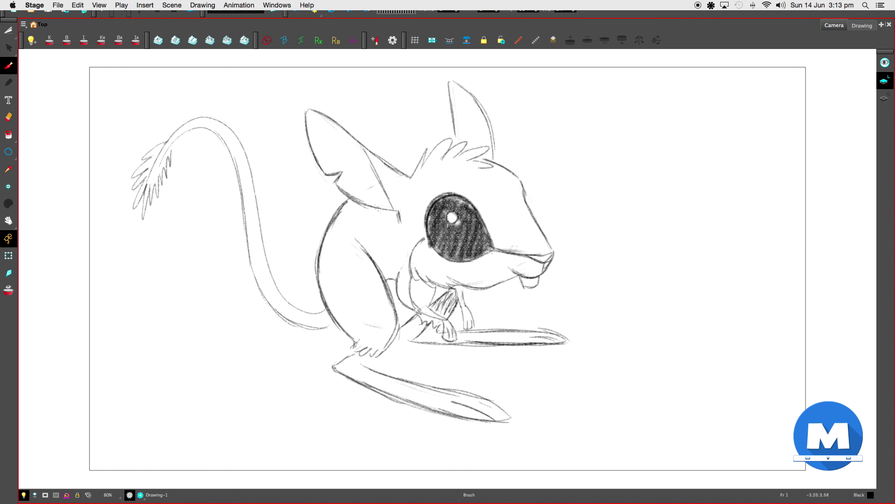
left_click_drag(361, 146, 399, 216)
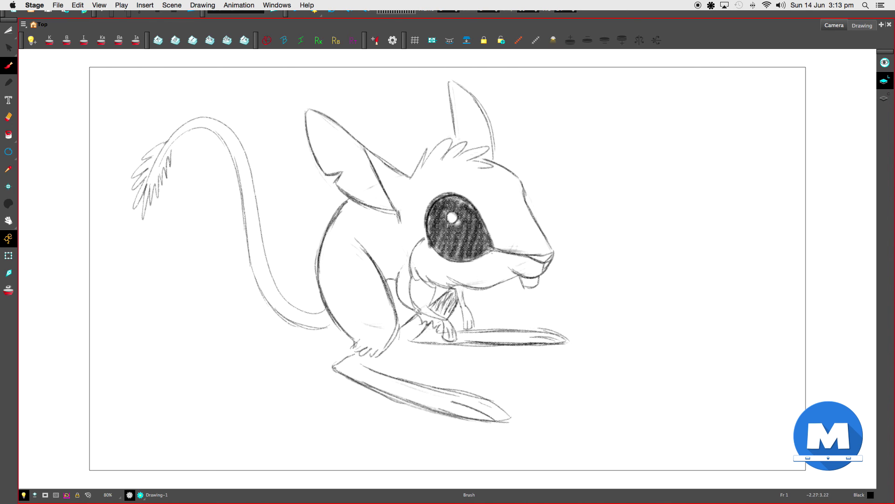